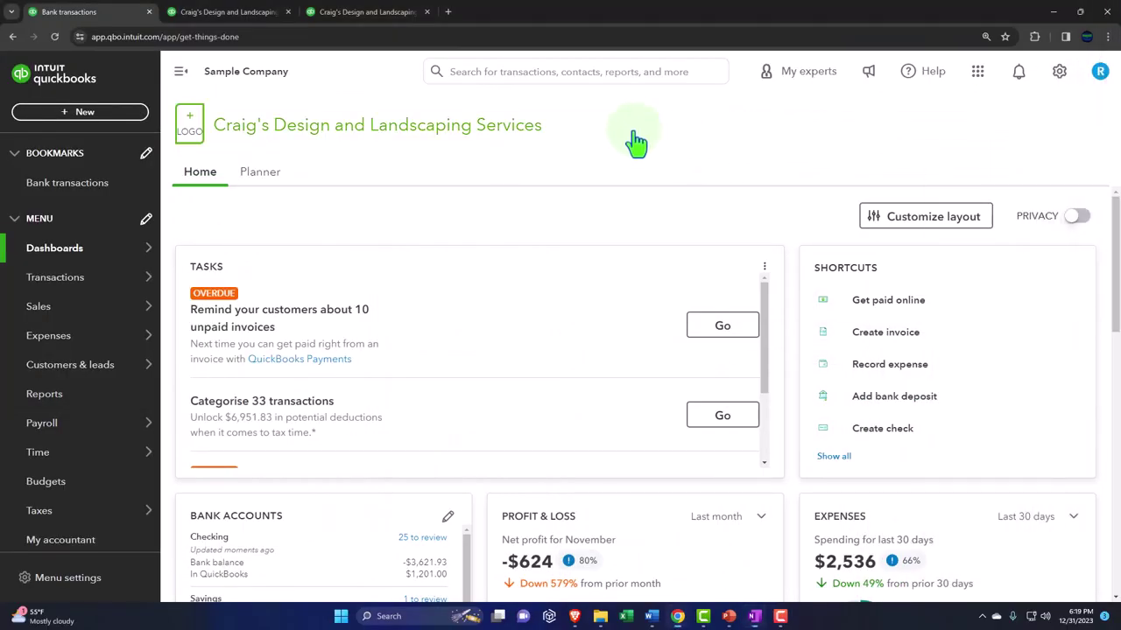
Step: Scroll the Home dashboard of the Craig's Design and Landscaping Services sample company
scroll(636, 142, down, 1)
click(288, 208)
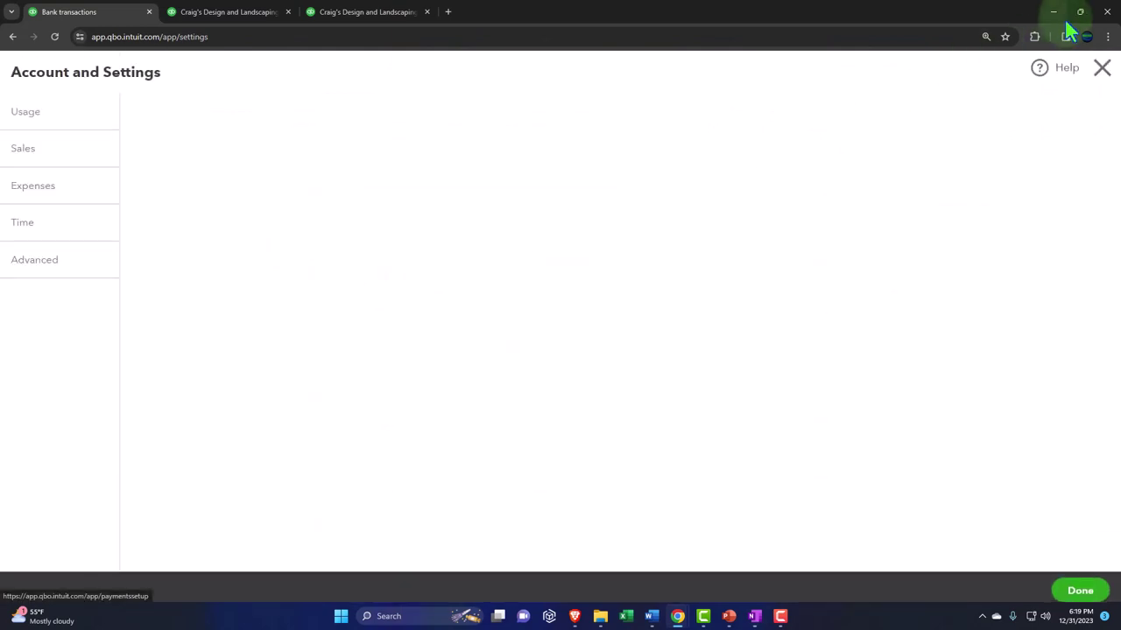
click(1100, 70)
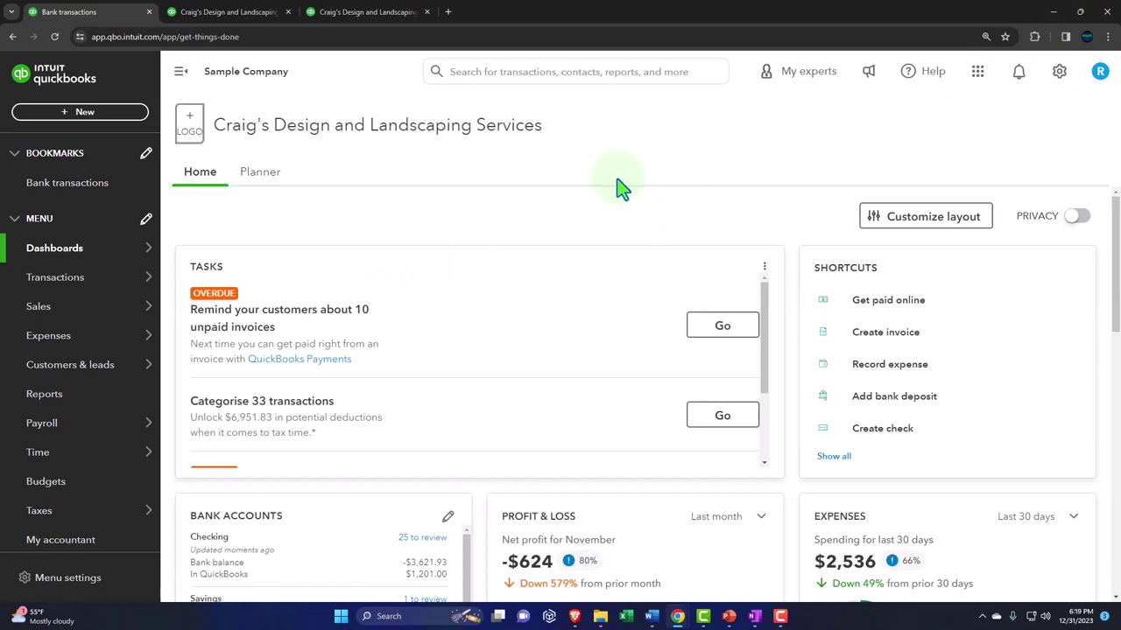
key(ctrl+n)
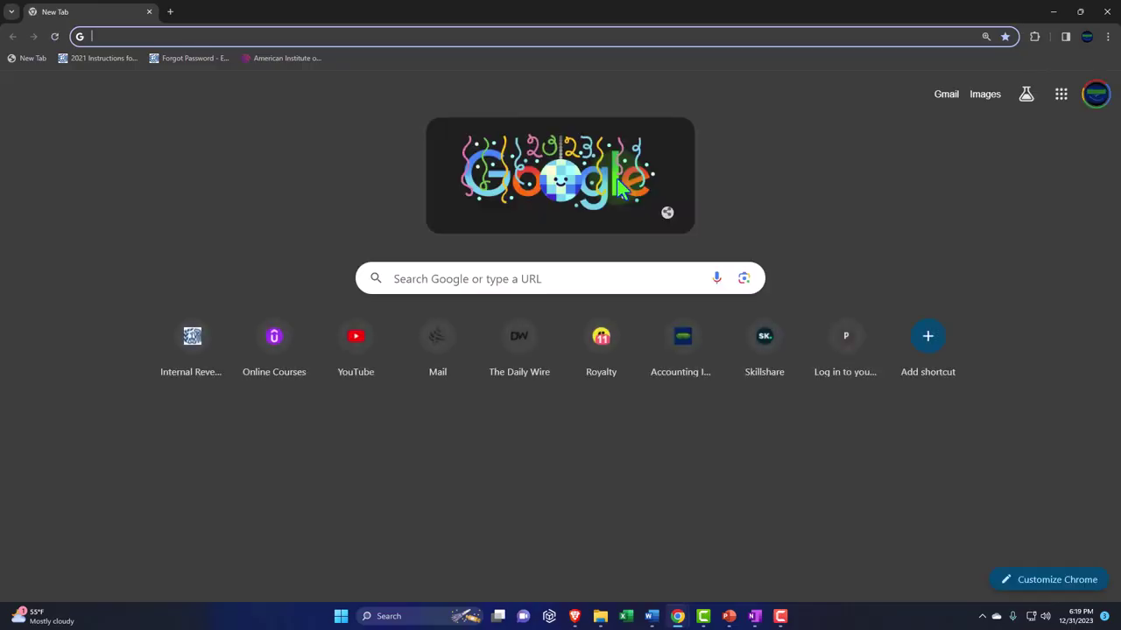
mouse_move(100, 17)
mouse_down()
mouse_move(269, 97)
mouse_move(412, 104)
mouse_move(282, 103)
mouse_move(267, 78)
mouse_move(331, 14)
mouse_move(450, 10)
mouse_move(412, 12)
mouse_up()
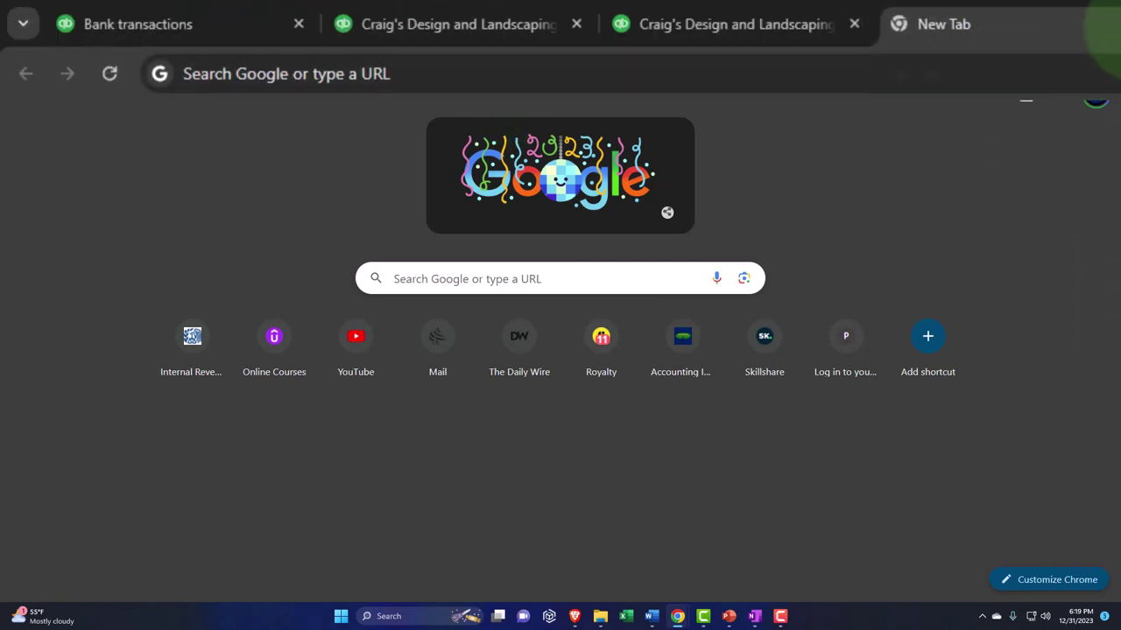
click(564, 13)
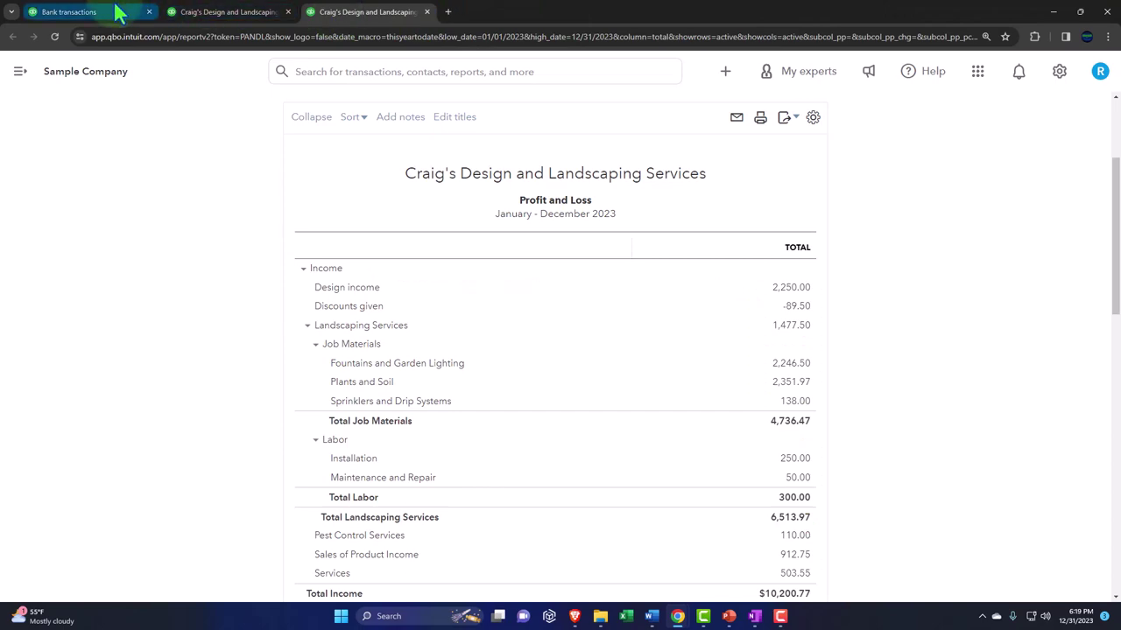
click(120, 12)
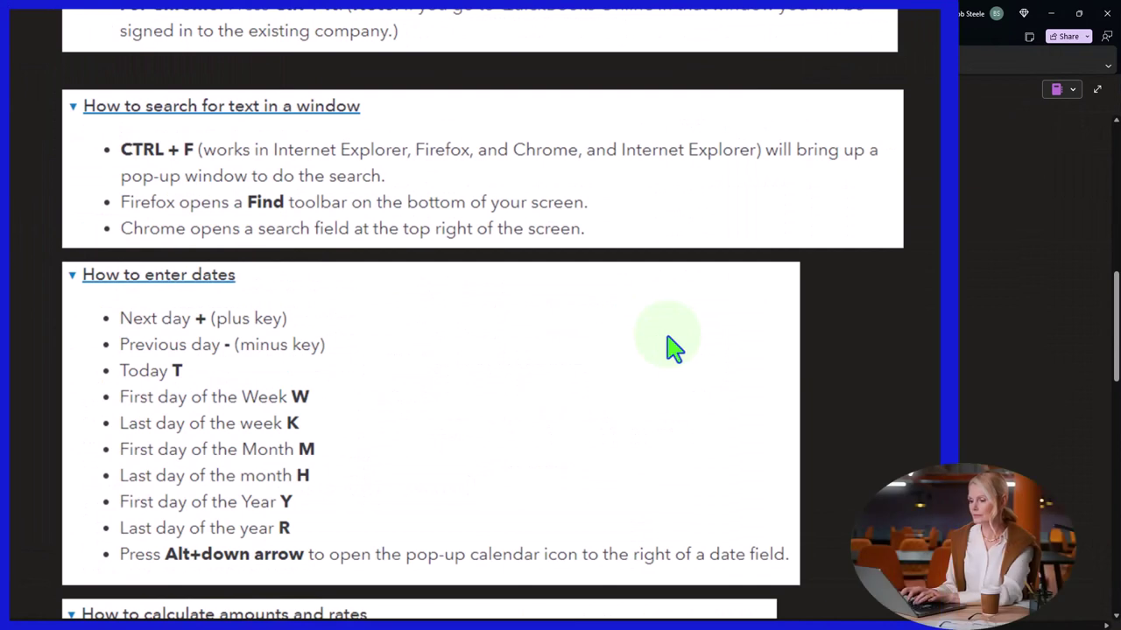
scroll(671, 348, down, 2)
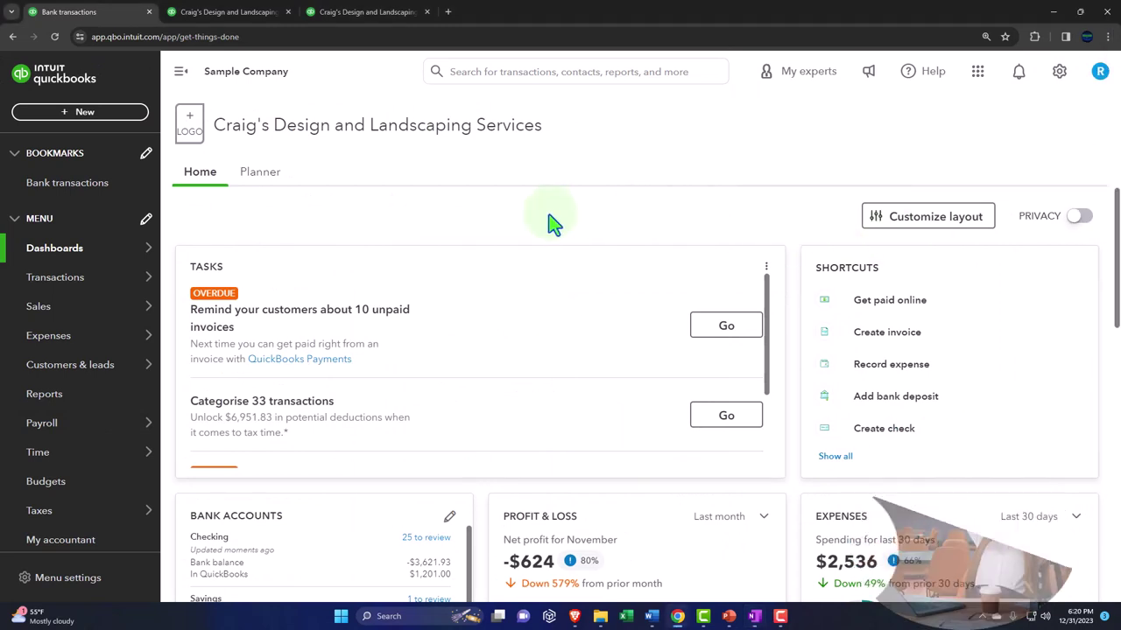
Step: Find 'customer' on the dashboard page, review the matches, then close the find bar
key(ctrl+f)
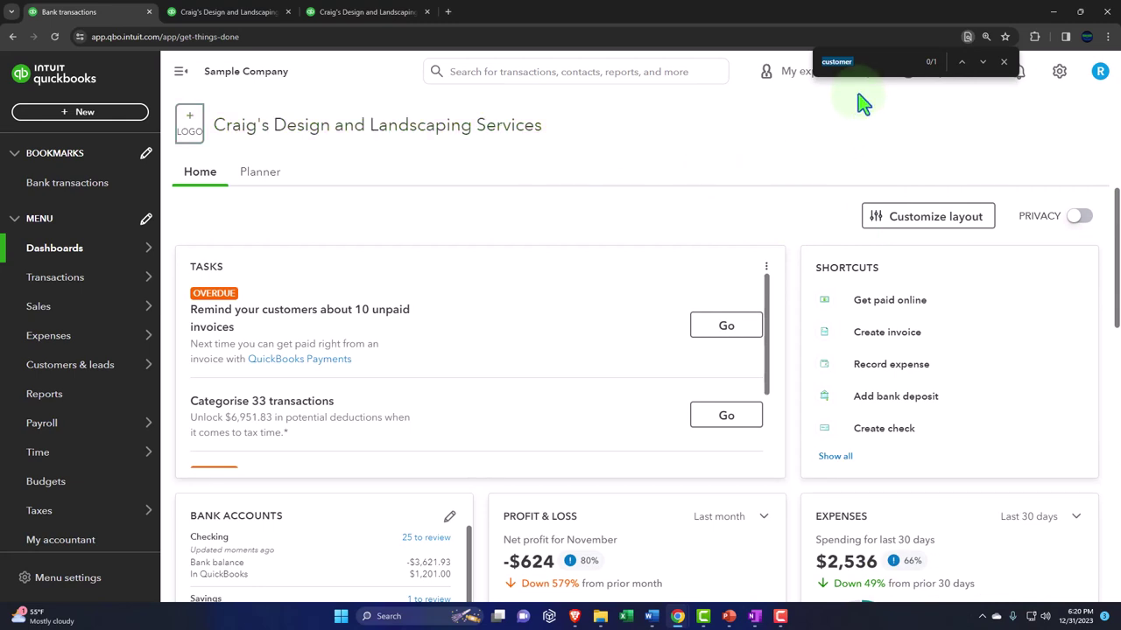
text(customer)
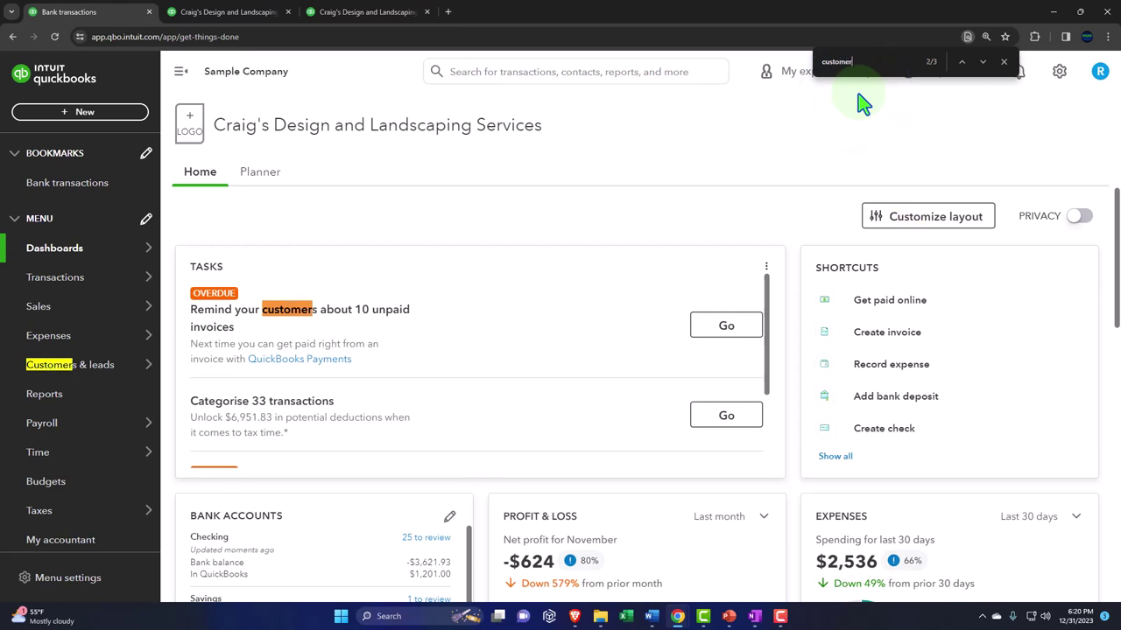
click(308, 317)
scroll(350, 372, down, 2)
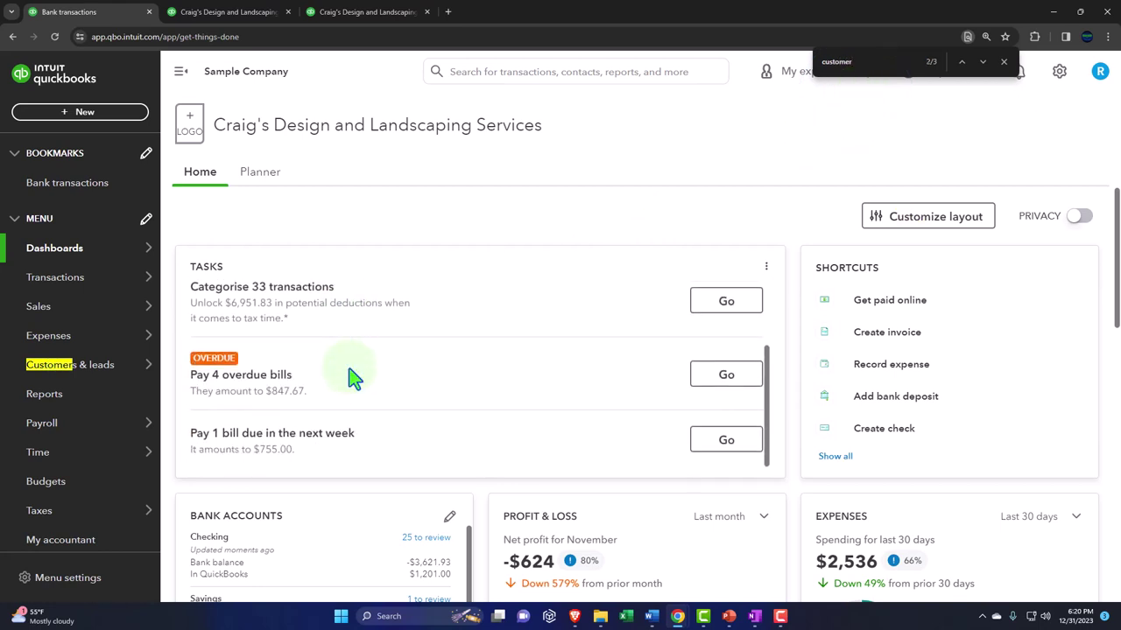
scroll(350, 375, up, 2)
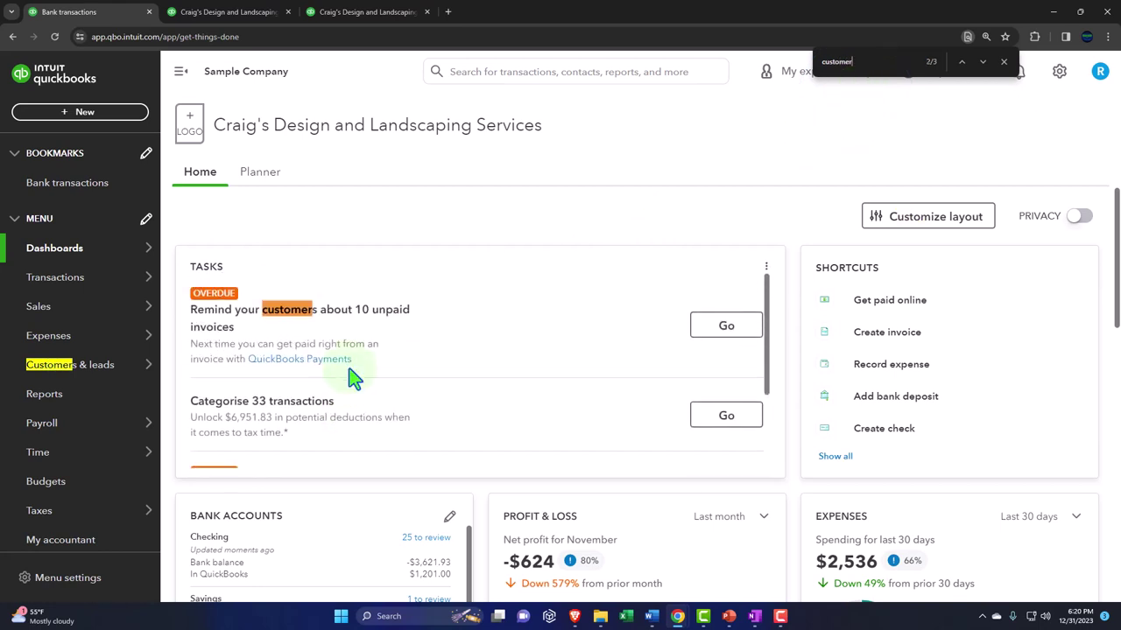
click(1004, 62)
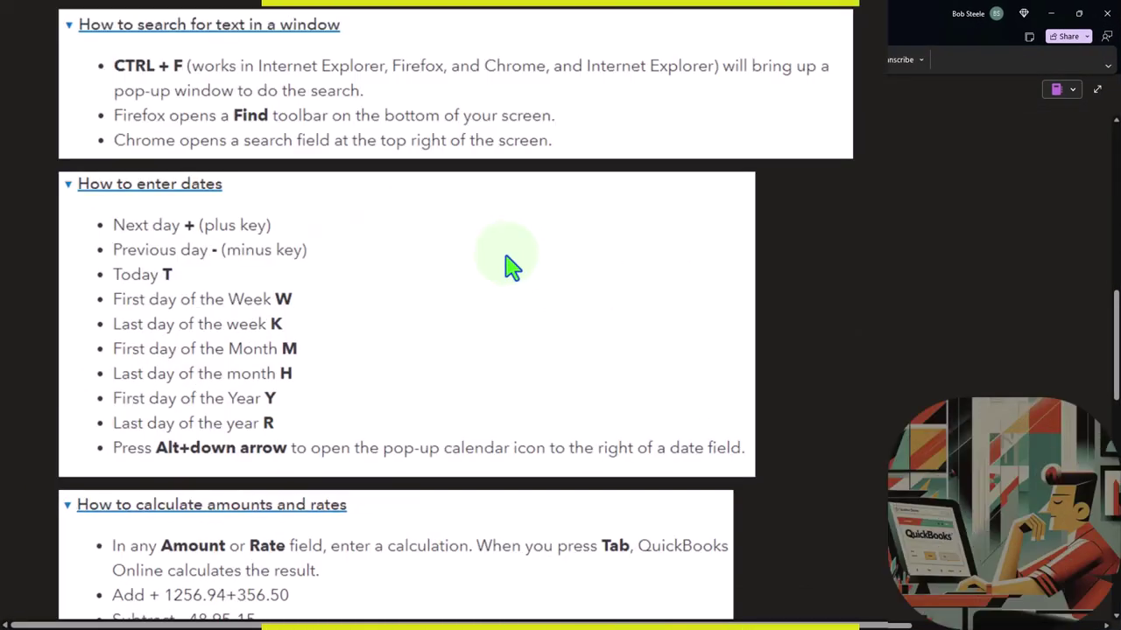
Step: Scroll OneNote to the calculation shortcut examples, then return to the QuickBooks browser window
scroll(512, 264, down, 2)
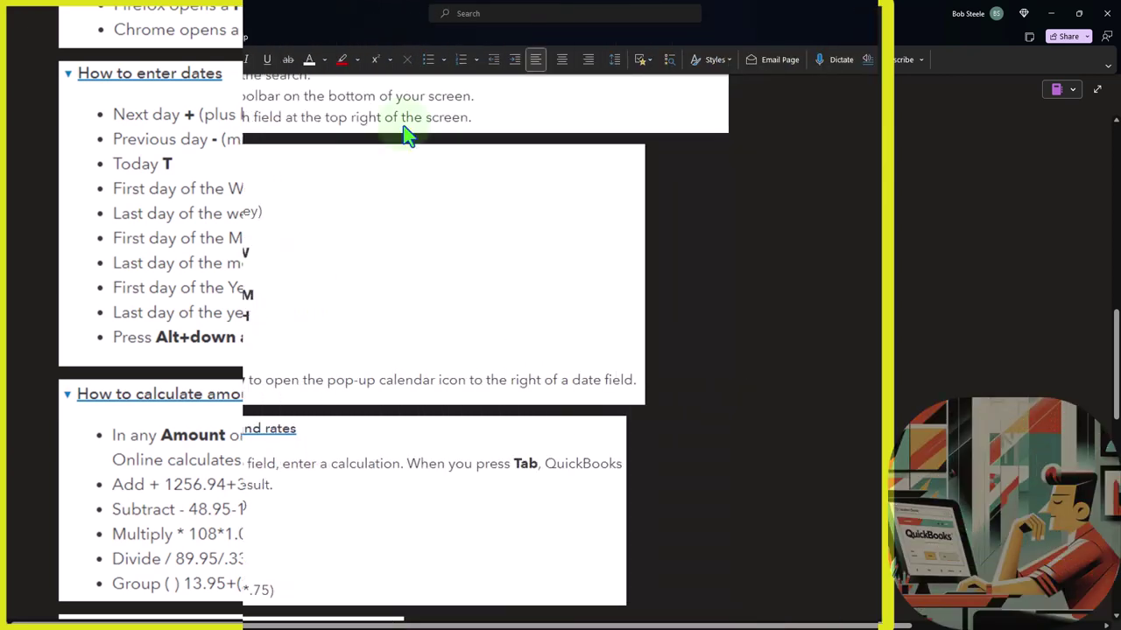
key(alt+Tab)
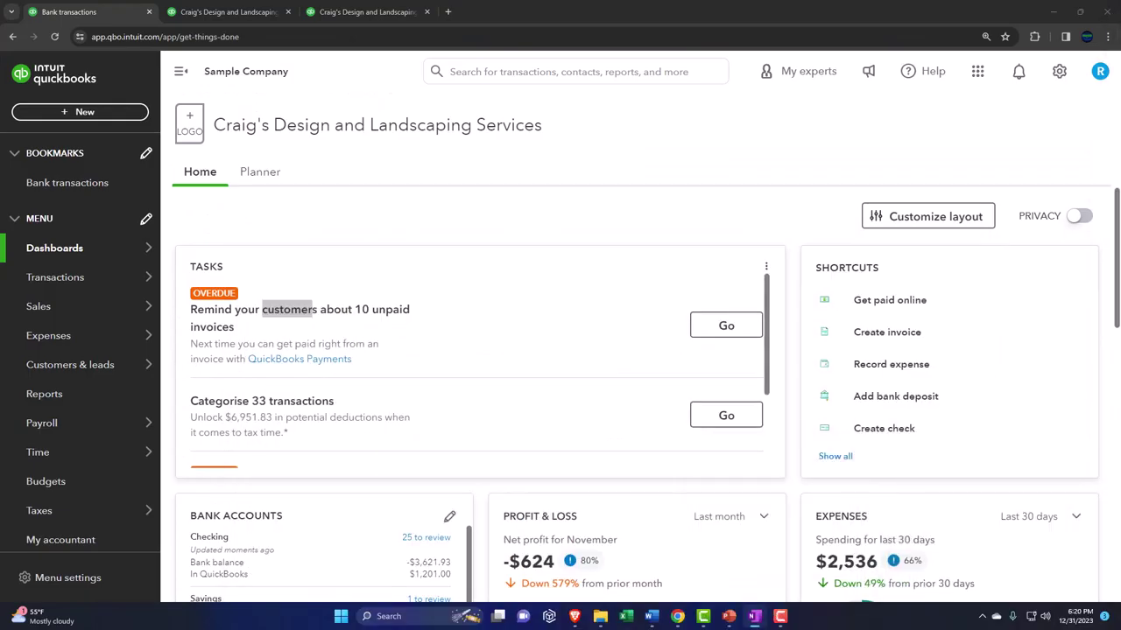
Step: Create a new invoice from + New and select its invoice date
click(103, 114)
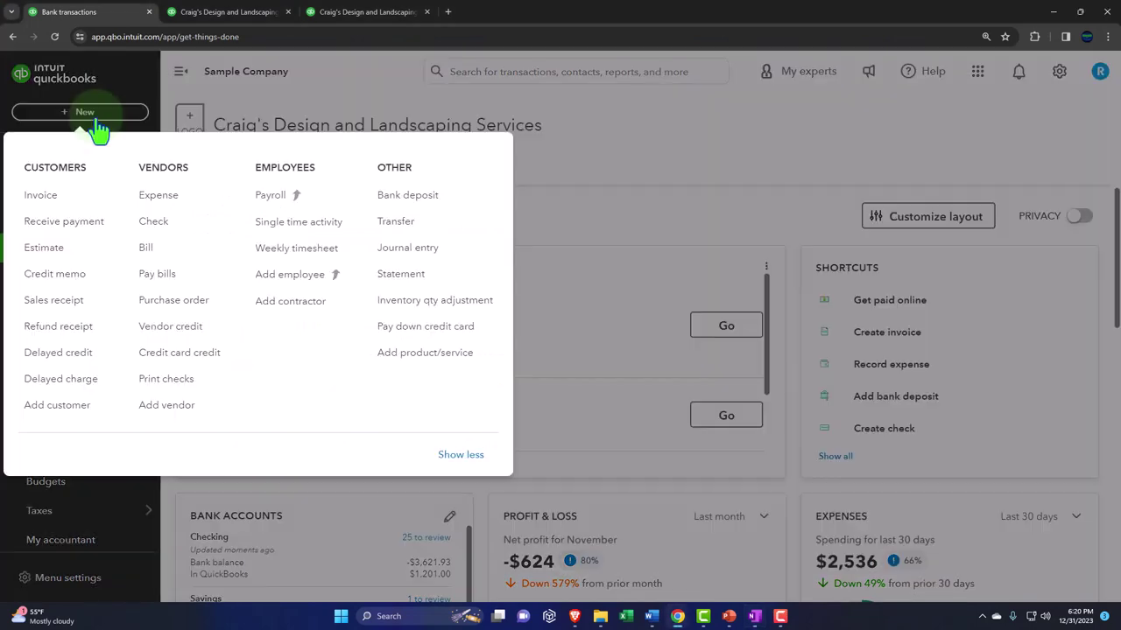
click(63, 197)
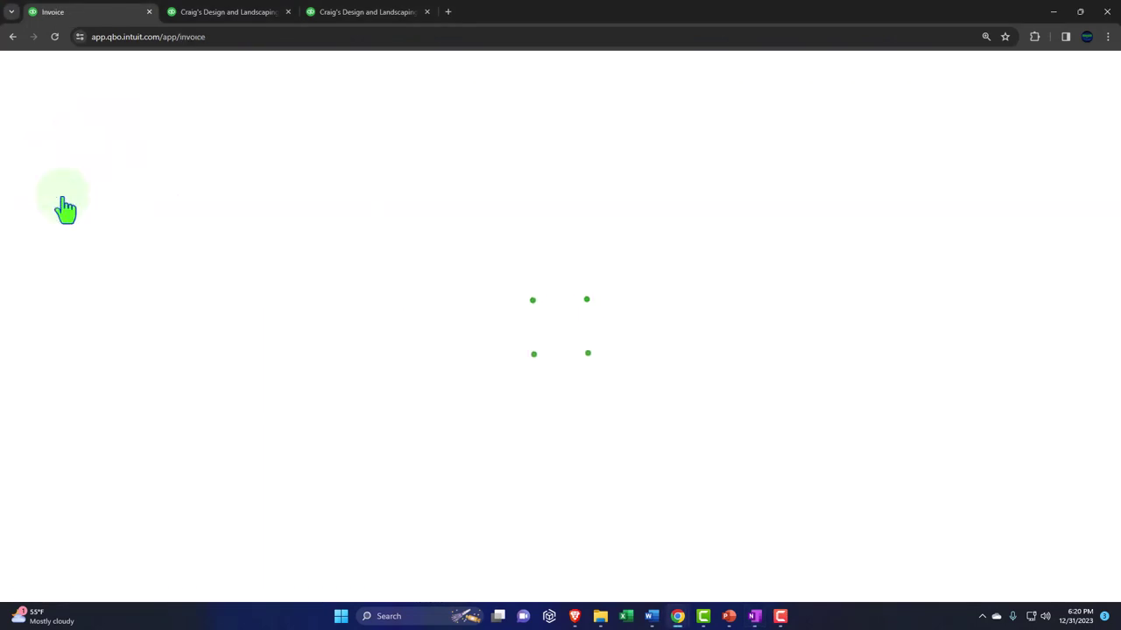
click(376, 232)
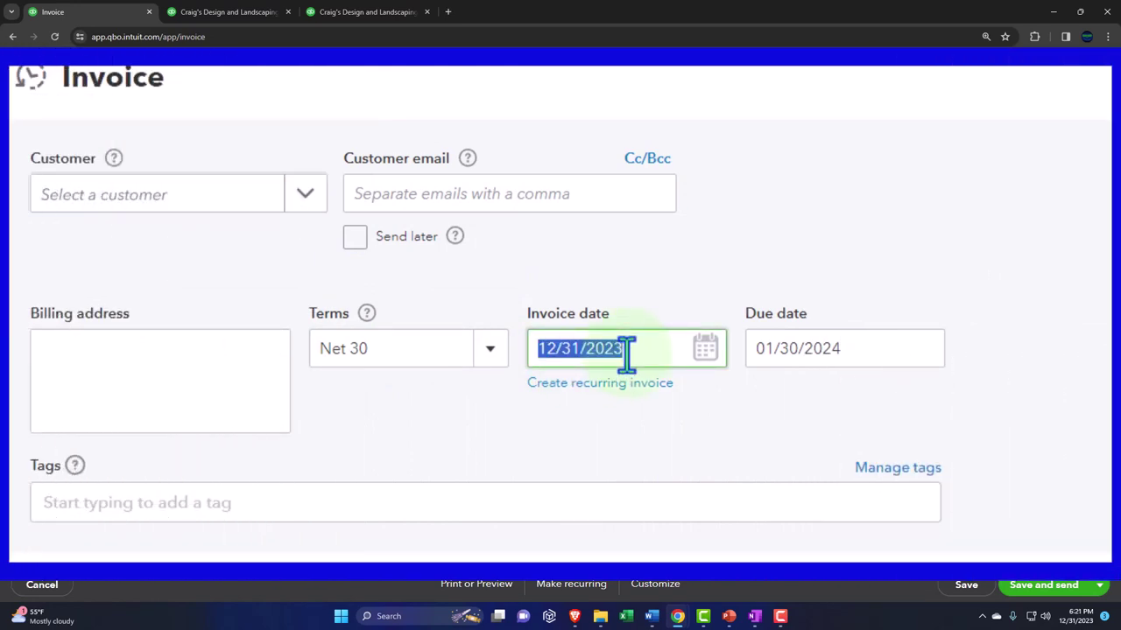
Step: Shift the invoice date with +, -, M, H, Y and T, ending on 12/31/2023
key(plus)
key(plus)
key(plus)
key(plus)
key(plus)
key(plus)
key(minus)
key(minus)
key(minus)
key(minus)
key(minus)
key(minus)
key(minus)
key(minus)
key(plus)
key(plus)
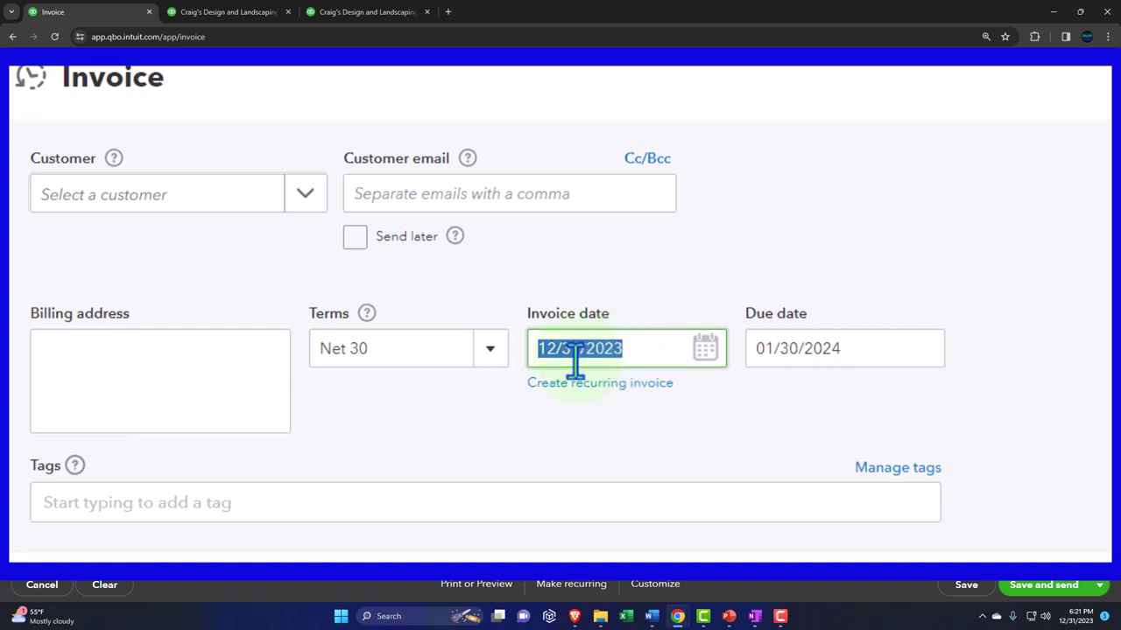
key(minus)
key(minus)
key(minus)
key(minus)
key(minus)
key(minus)
key(minus)
key(plus)
key(plus)
key(plus)
key(plus)
key(plus)
key(plus)
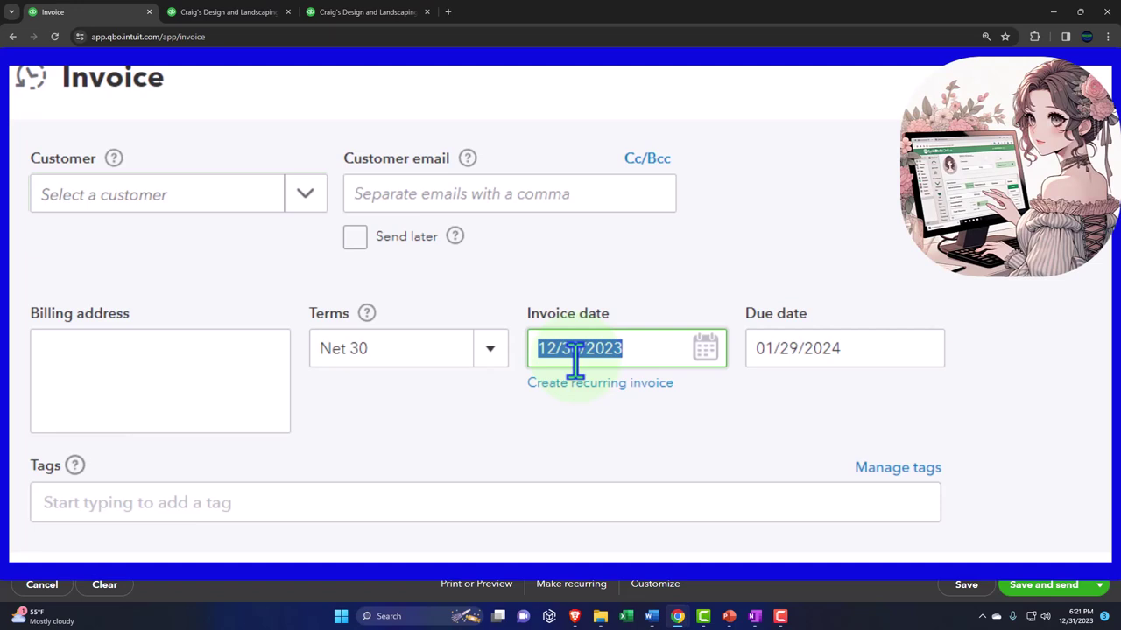
key(m)
key(h)
key(y)
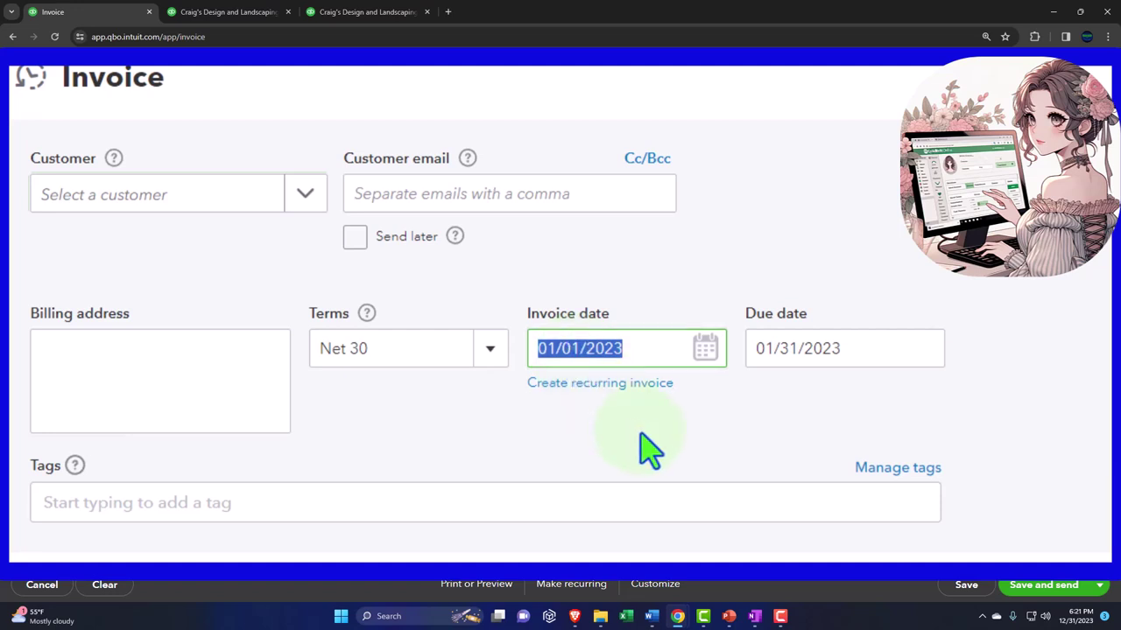
key(t)
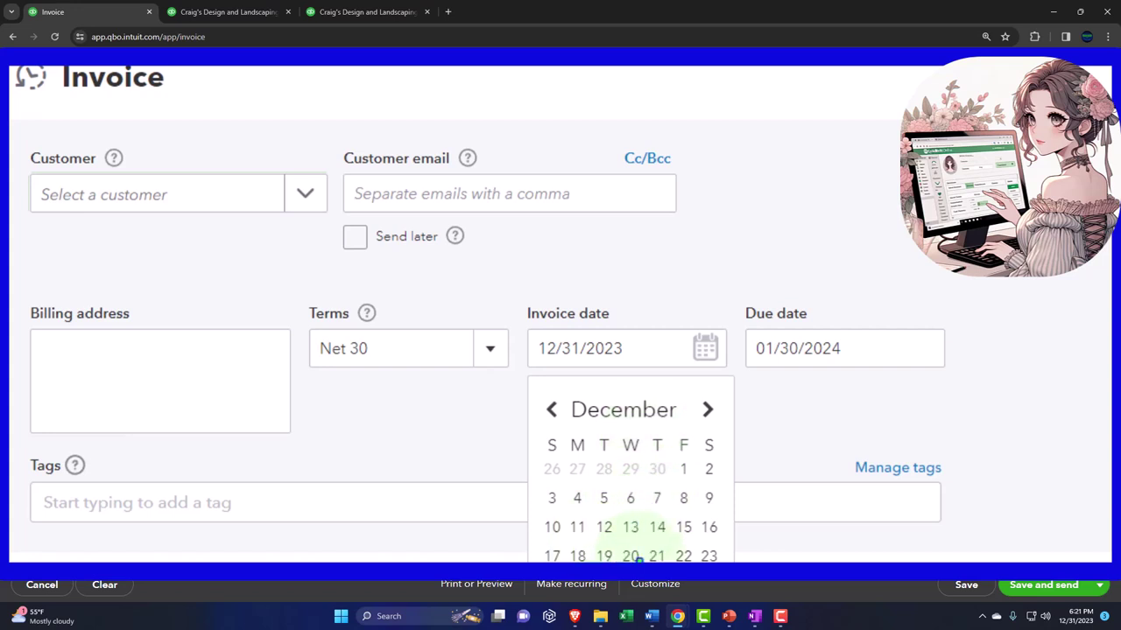
click(656, 350)
click(711, 357)
click(711, 357)
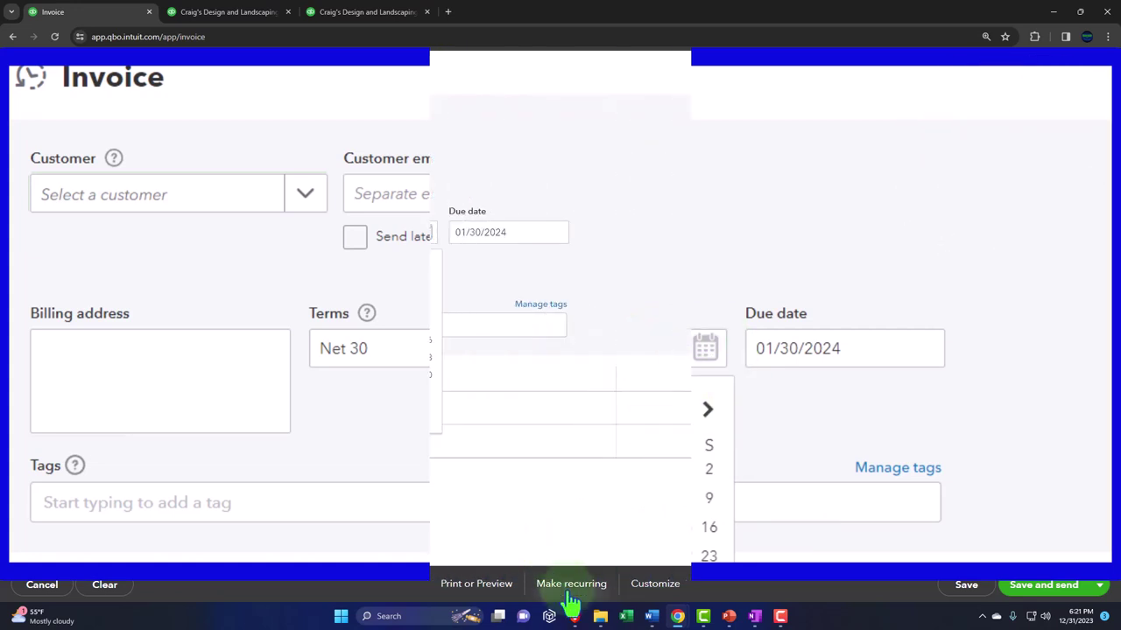
click(574, 616)
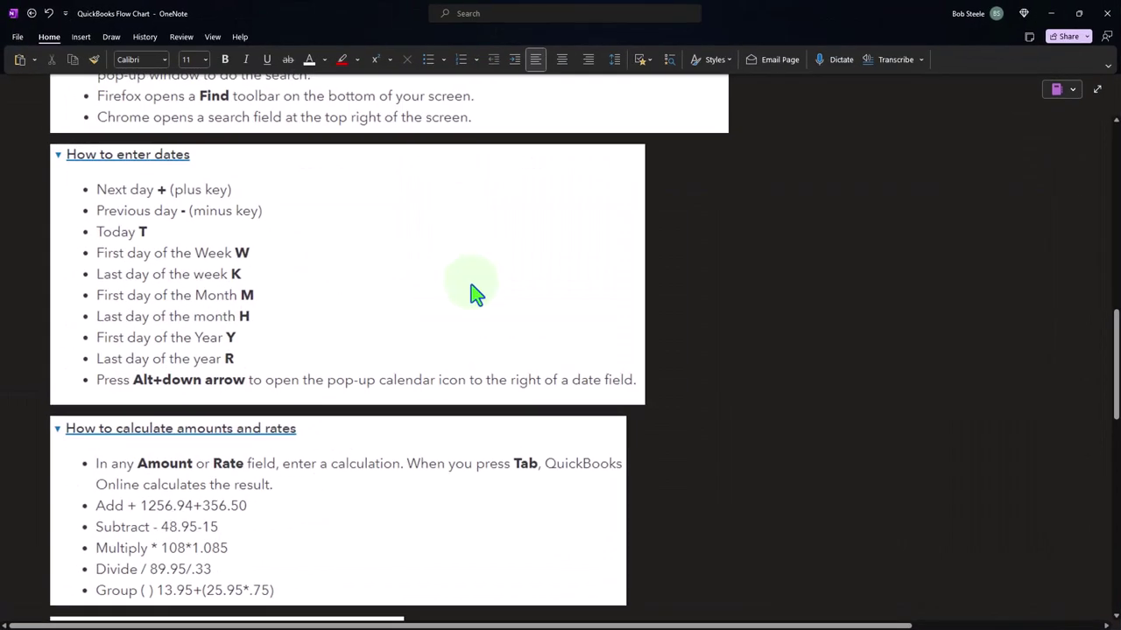
scroll(470, 292, down, 4)
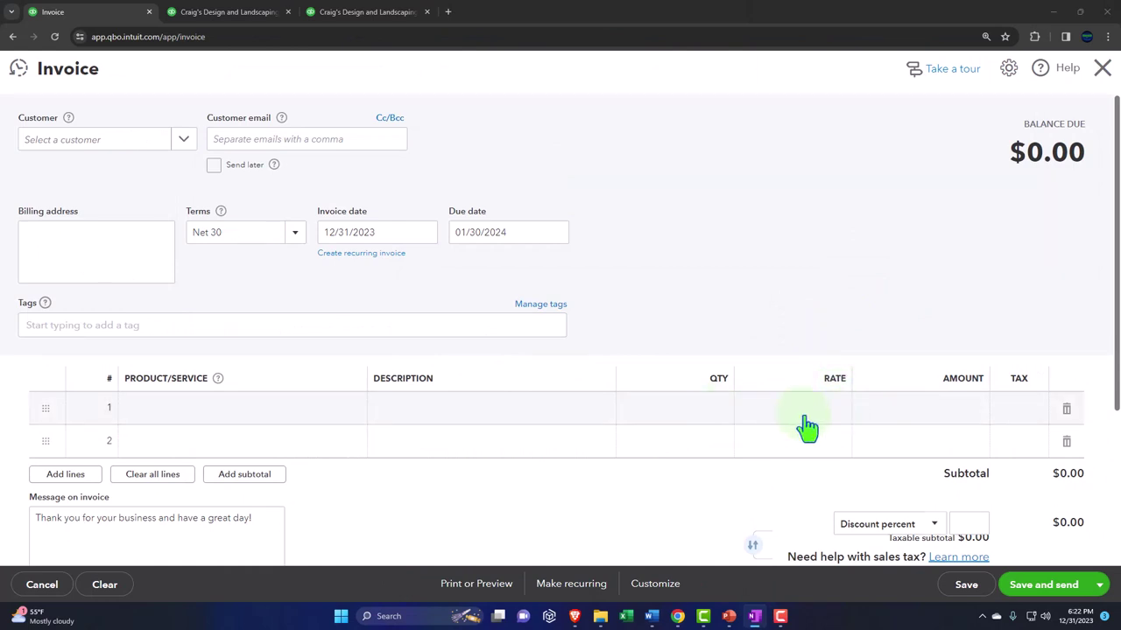
click(1102, 69)
Step: Leave the invoice without saving and start a new expense from + New
click(637, 350)
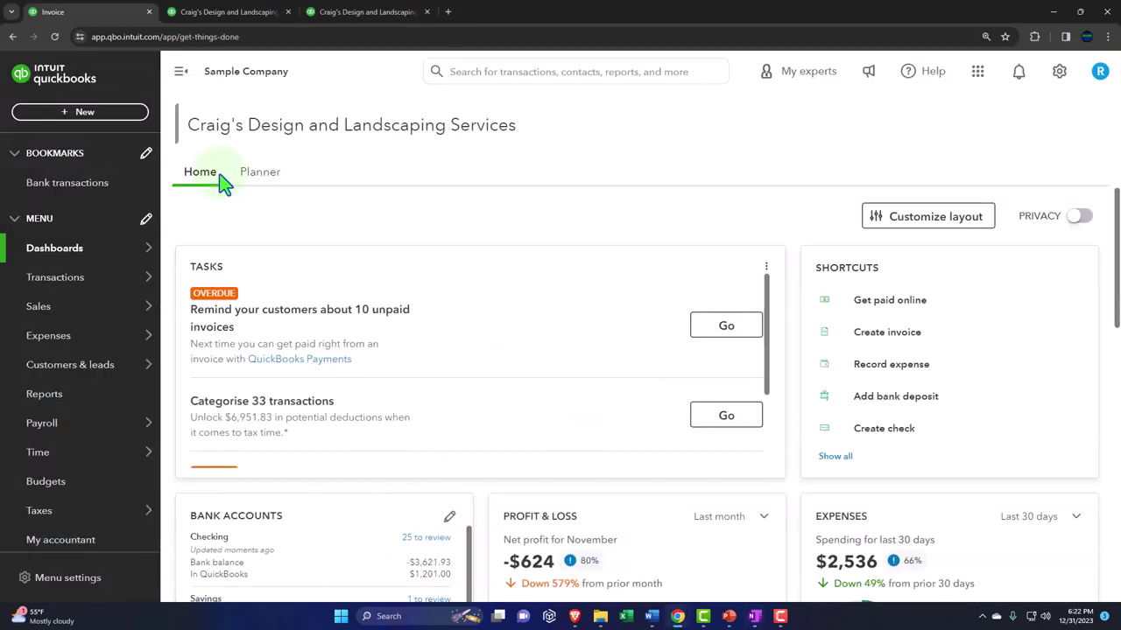
click(87, 112)
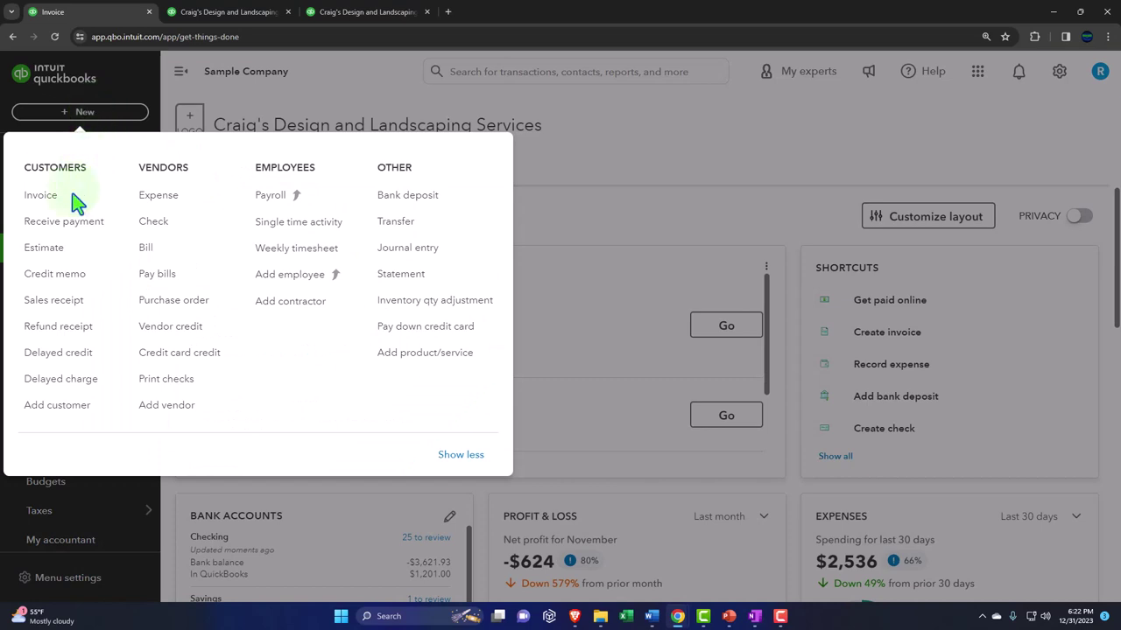
click(156, 196)
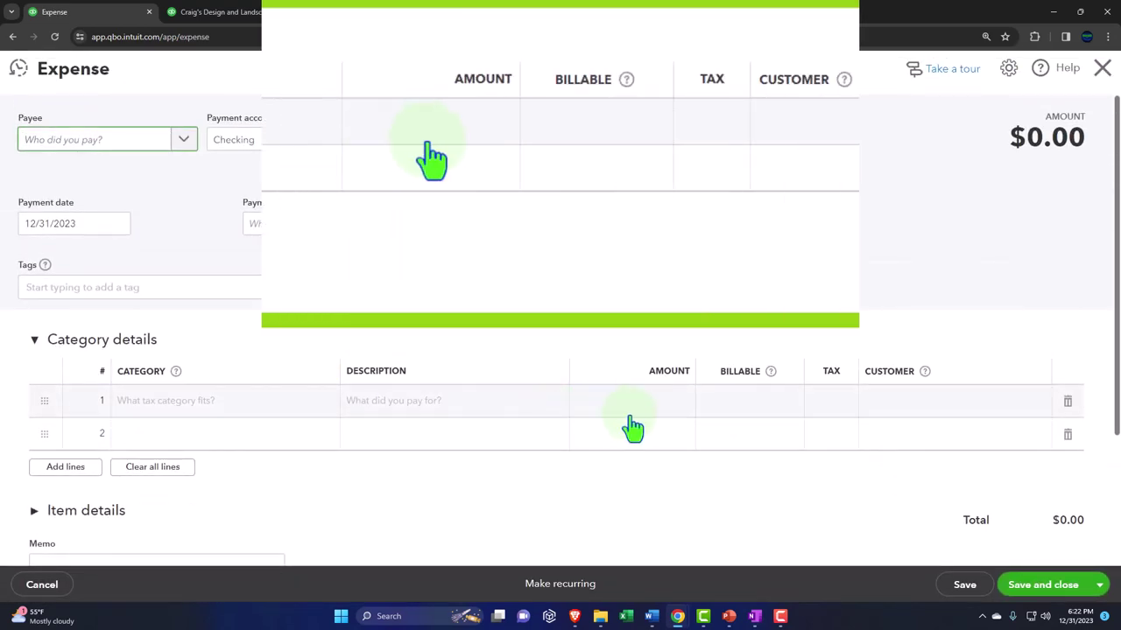
Step: Enter 100+700 in line 1's Amount so it calculates to 800.00
click(653, 408)
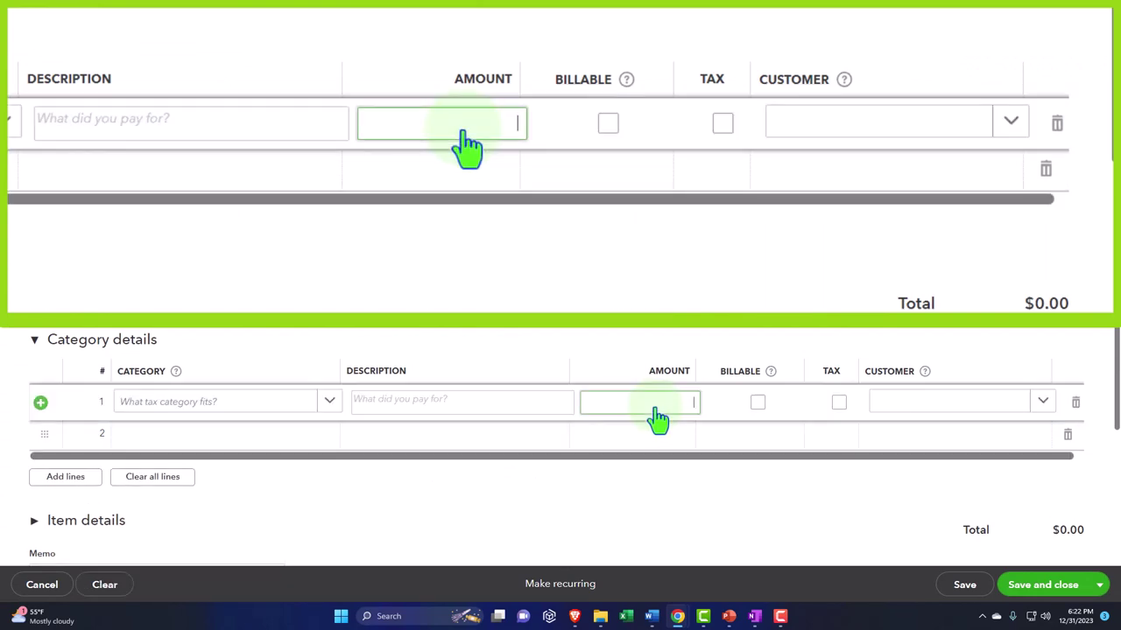
text(-)
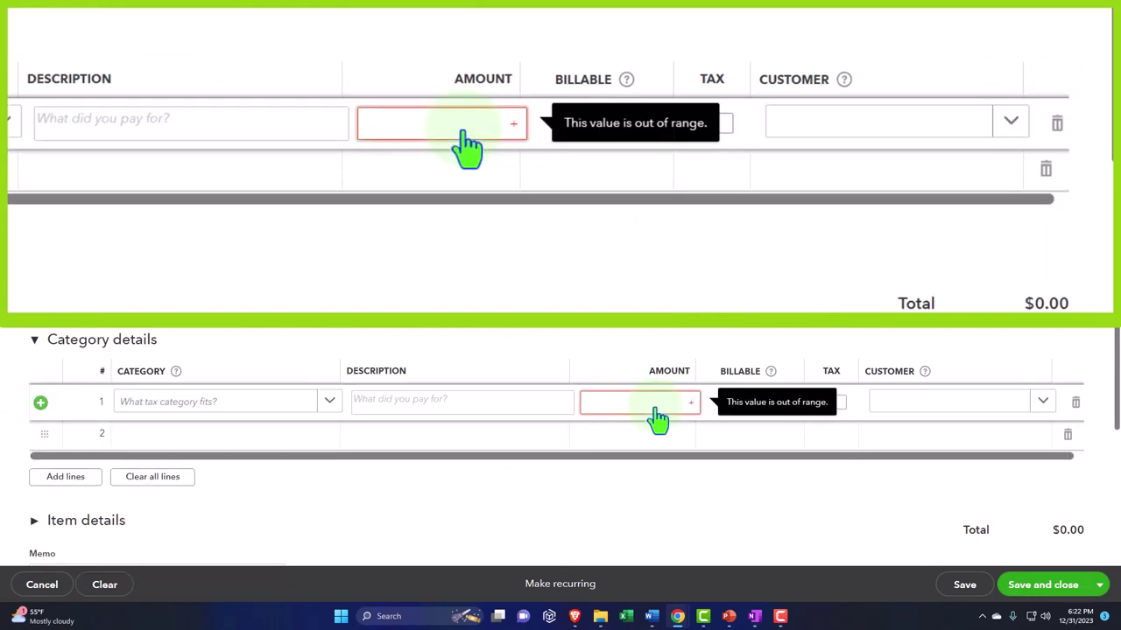
key(BackSpace)
text(1)
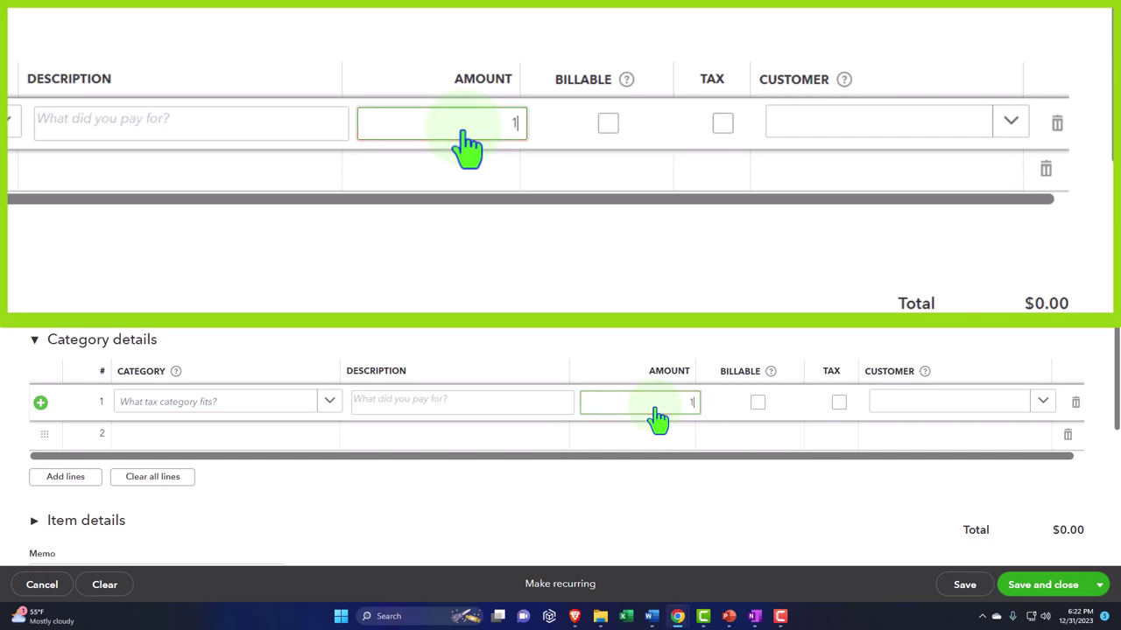
text(00-700)
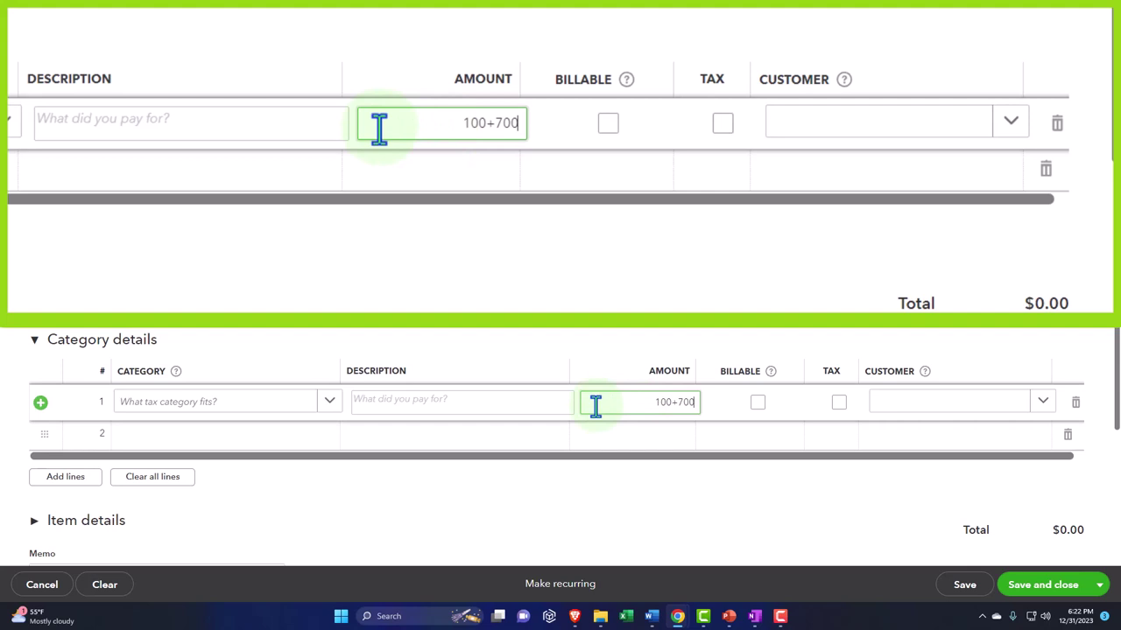
key(Tab)
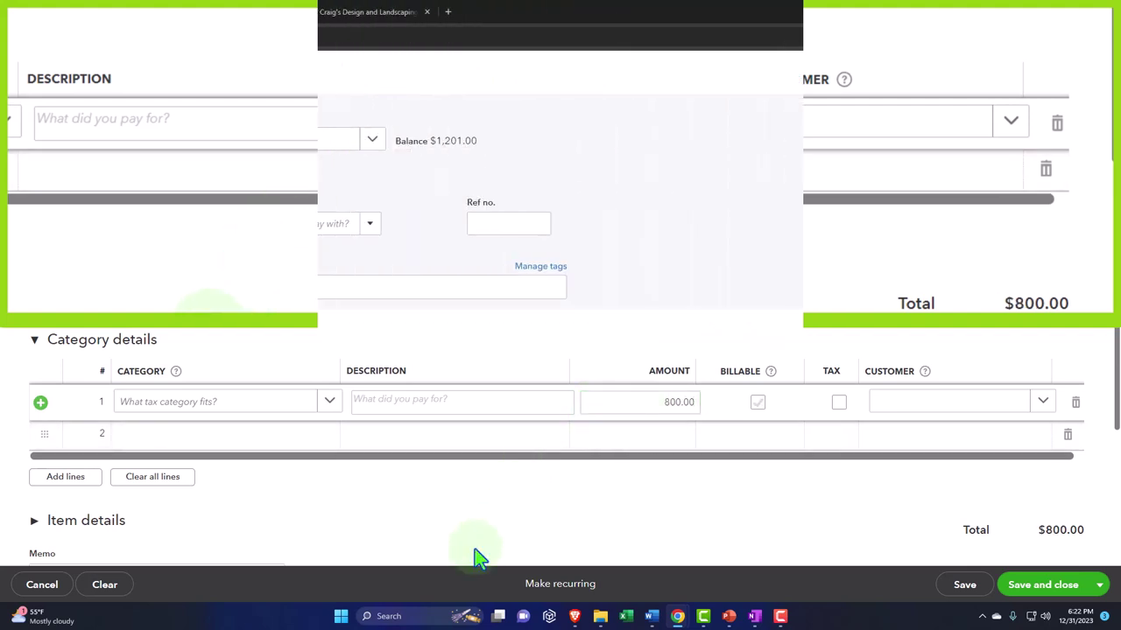
click(408, 616)
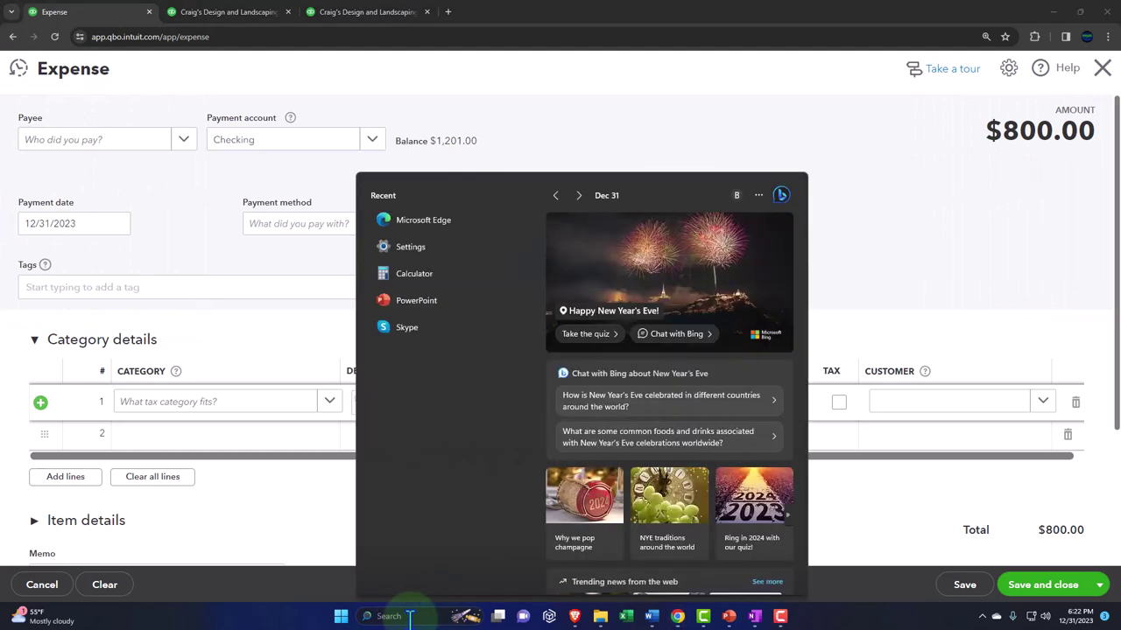
Step: Launch Calculator, set it compact and always on top, and place it near the form's total
click(421, 275)
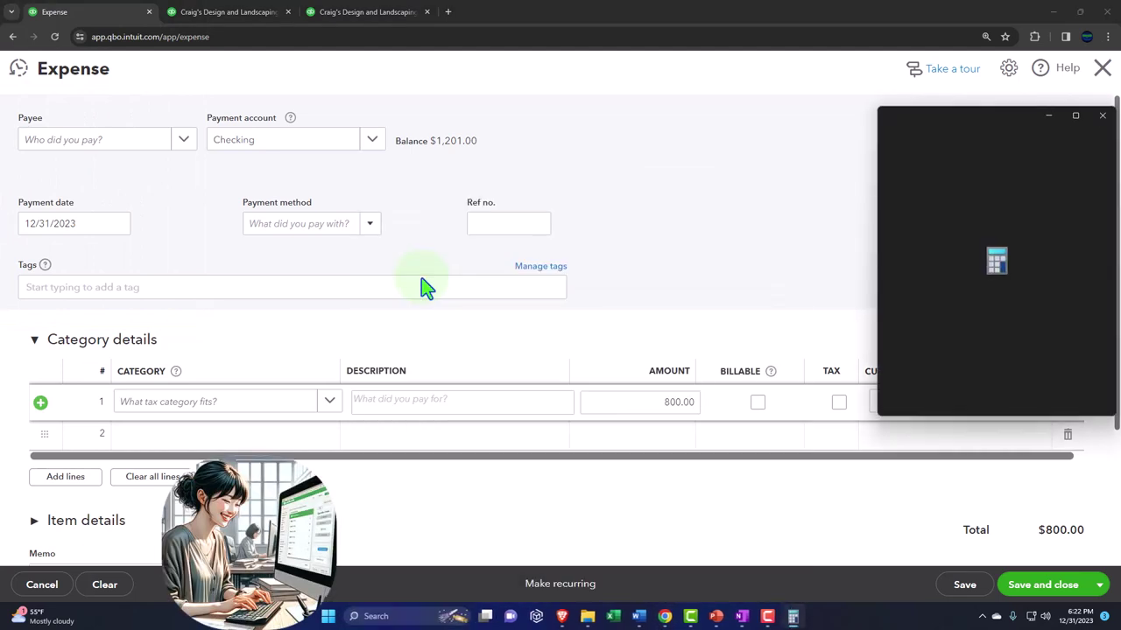
drag(989, 130, 861, 93)
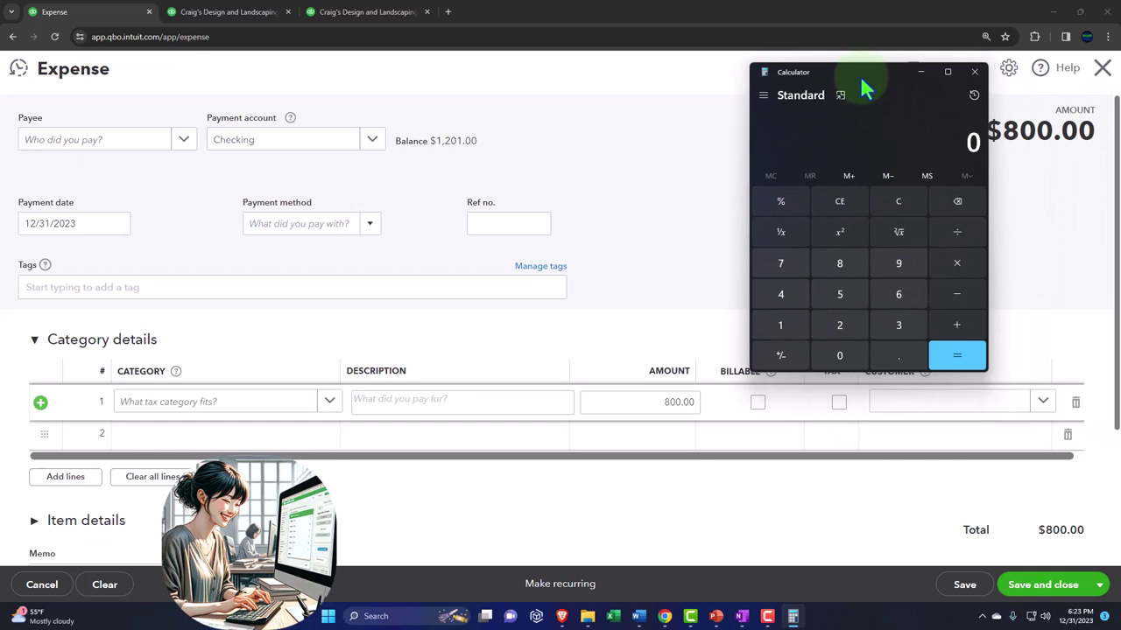
click(715, 10)
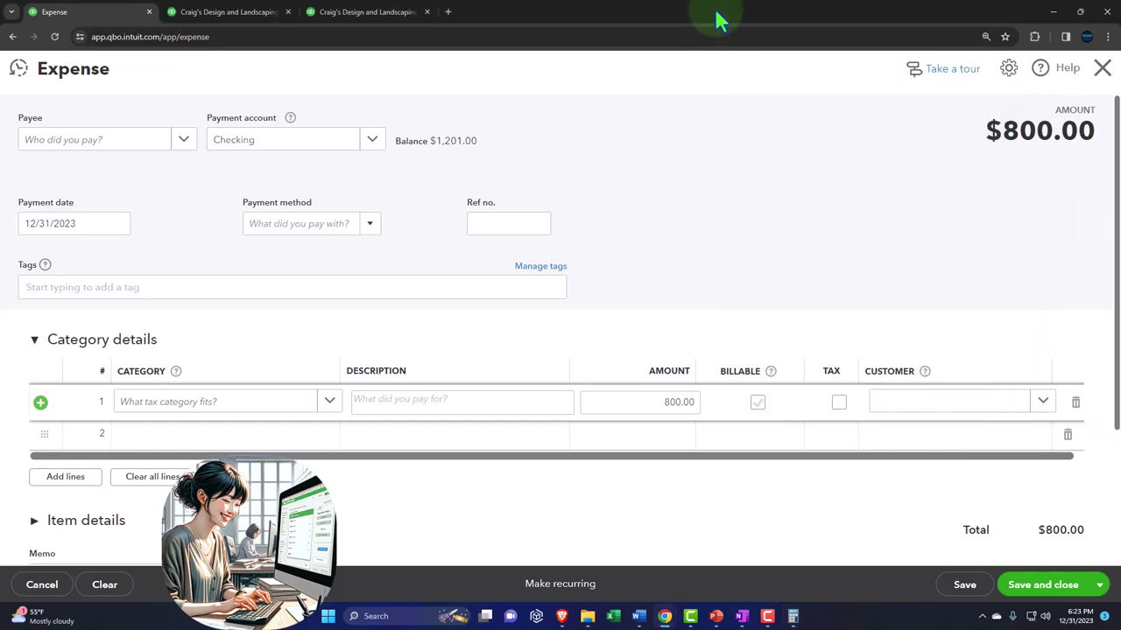
click(796, 618)
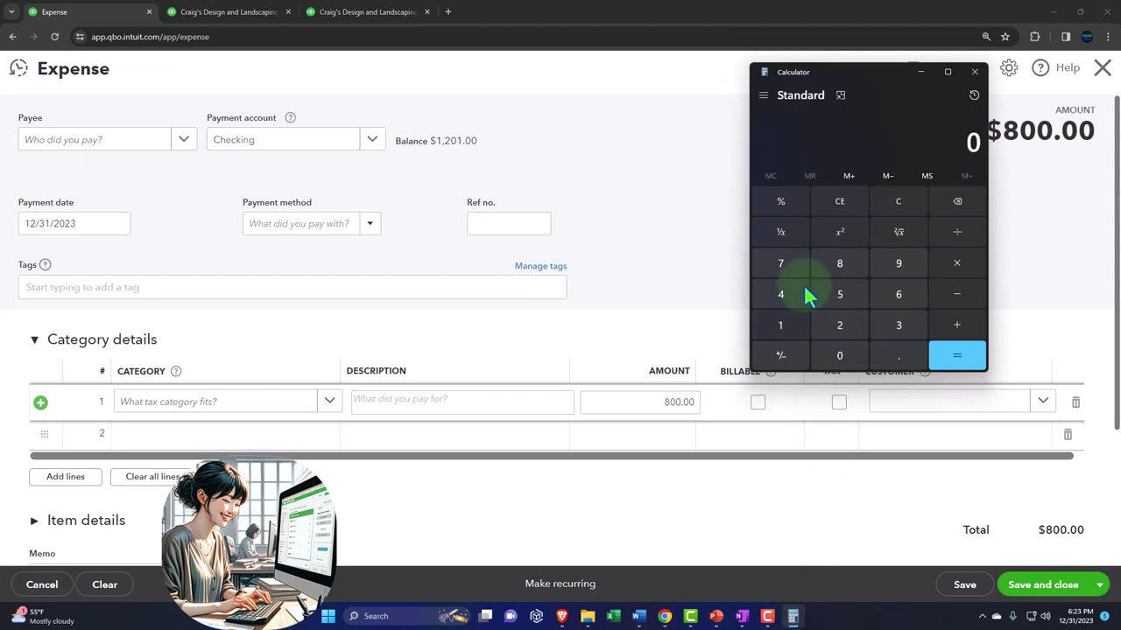
click(841, 96)
drag(942, 44, 865, 91)
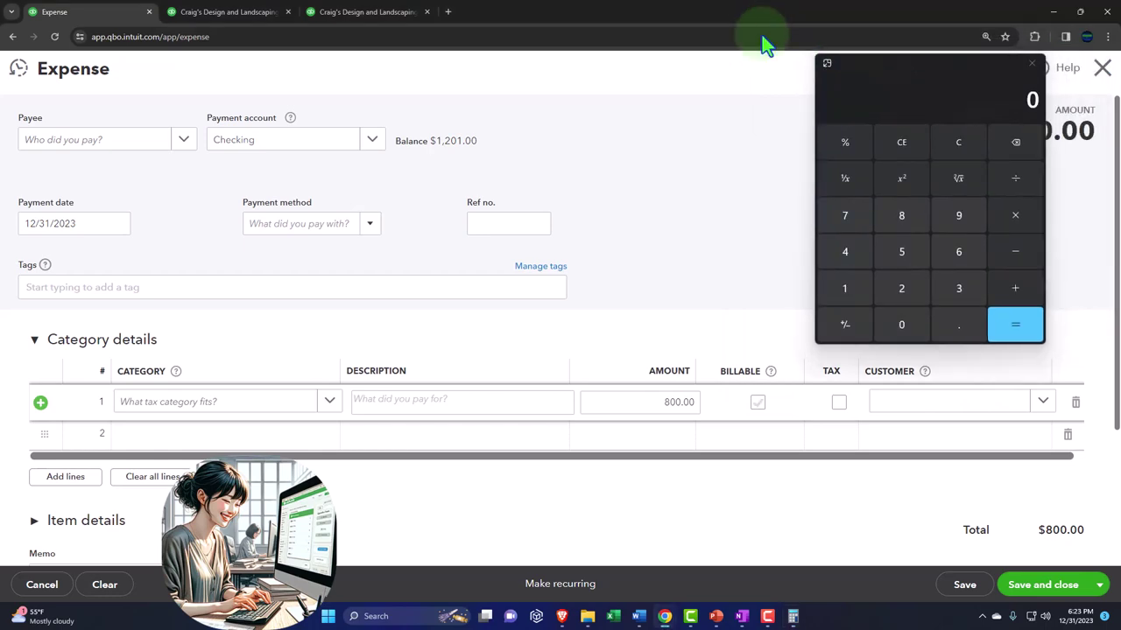
drag(730, 13, 675, 12)
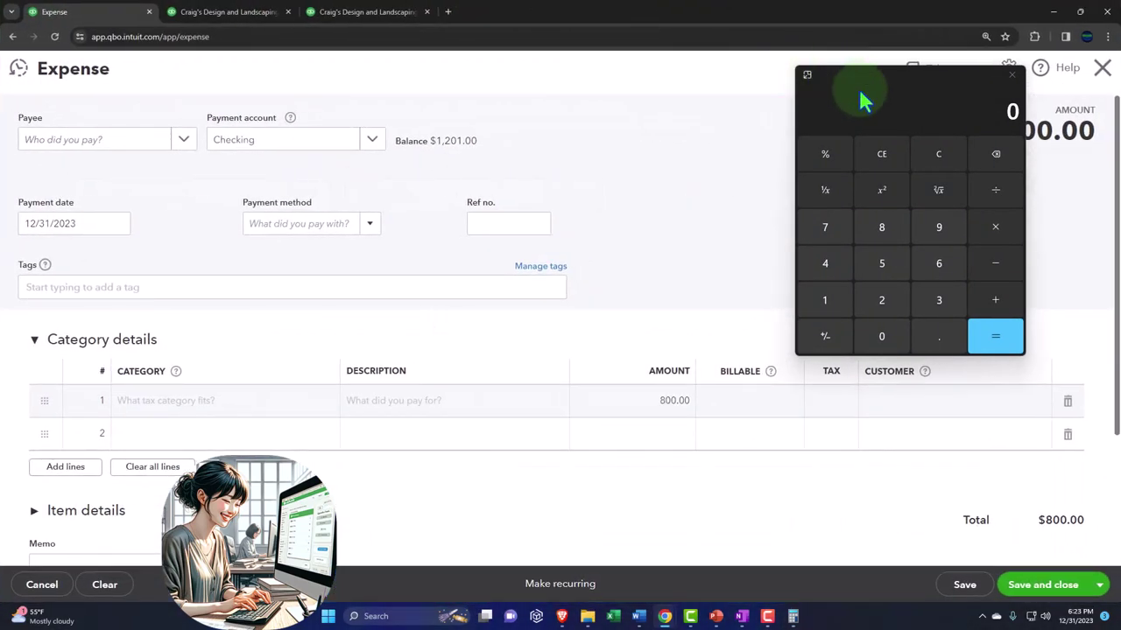
click(1013, 75)
Step: Enter 100-60 in line 1's Amount, then replace it with 35.00
click(669, 403)
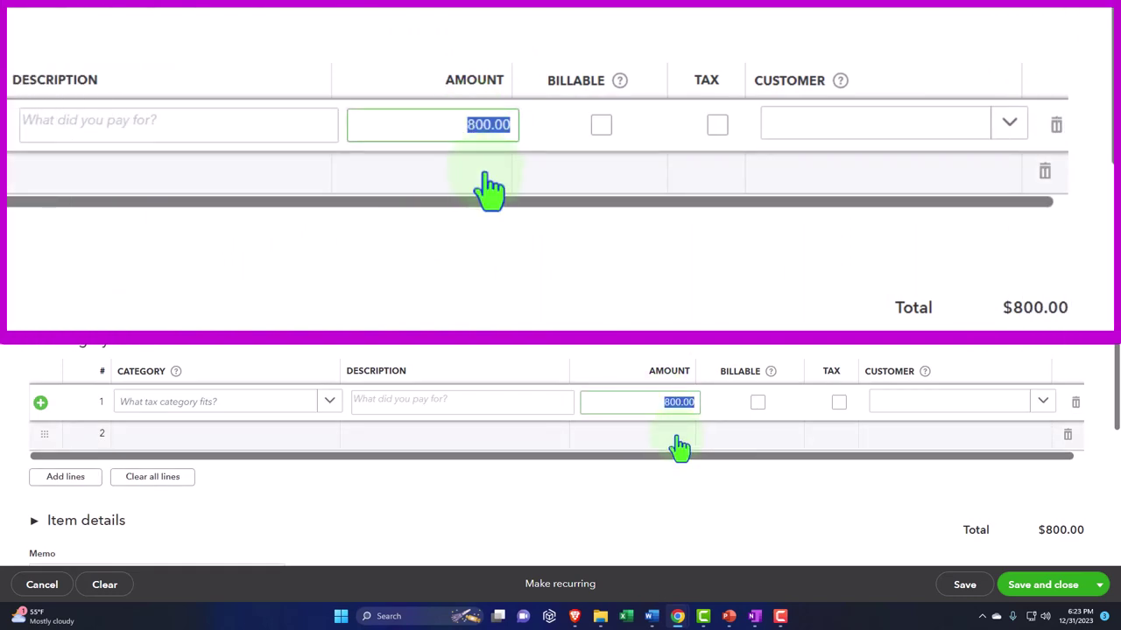
text(100-60)
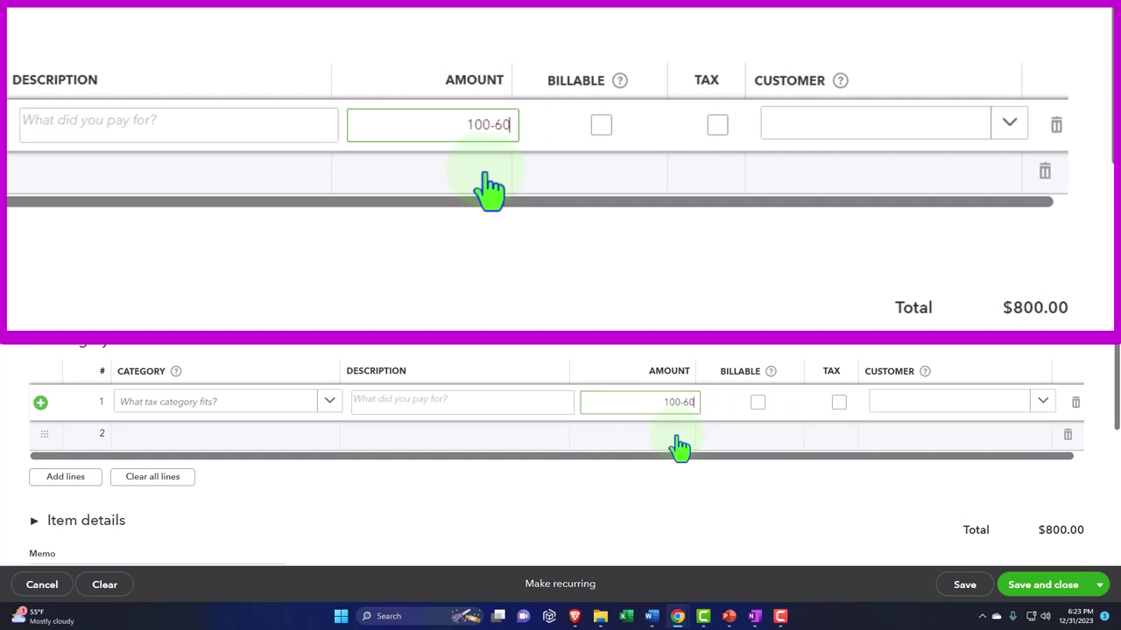
key(Tab)
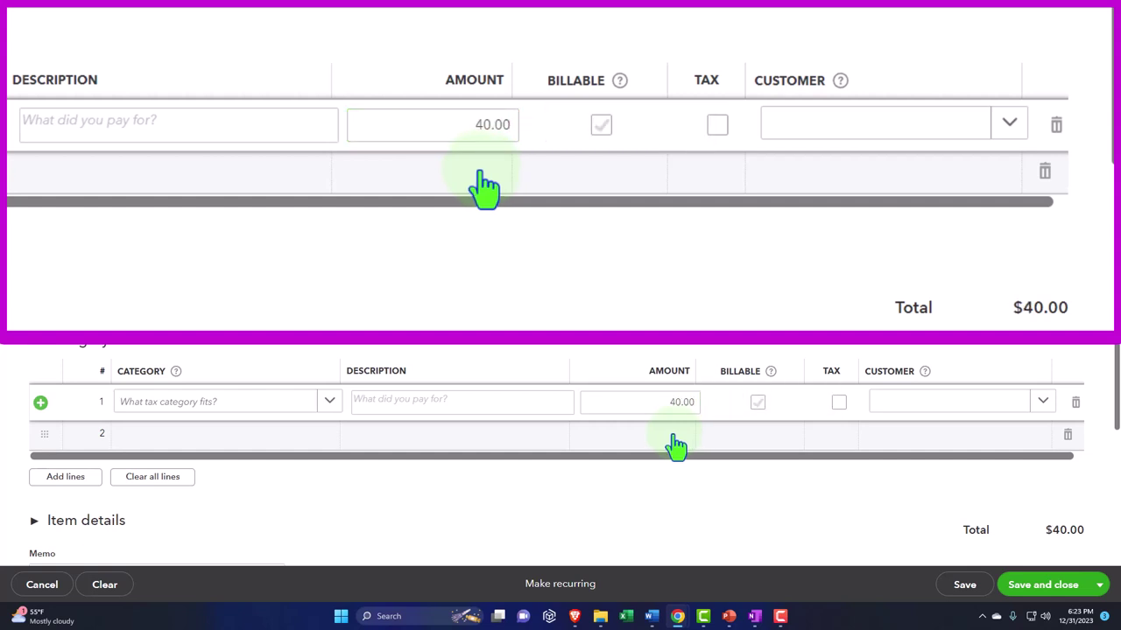
click(664, 403)
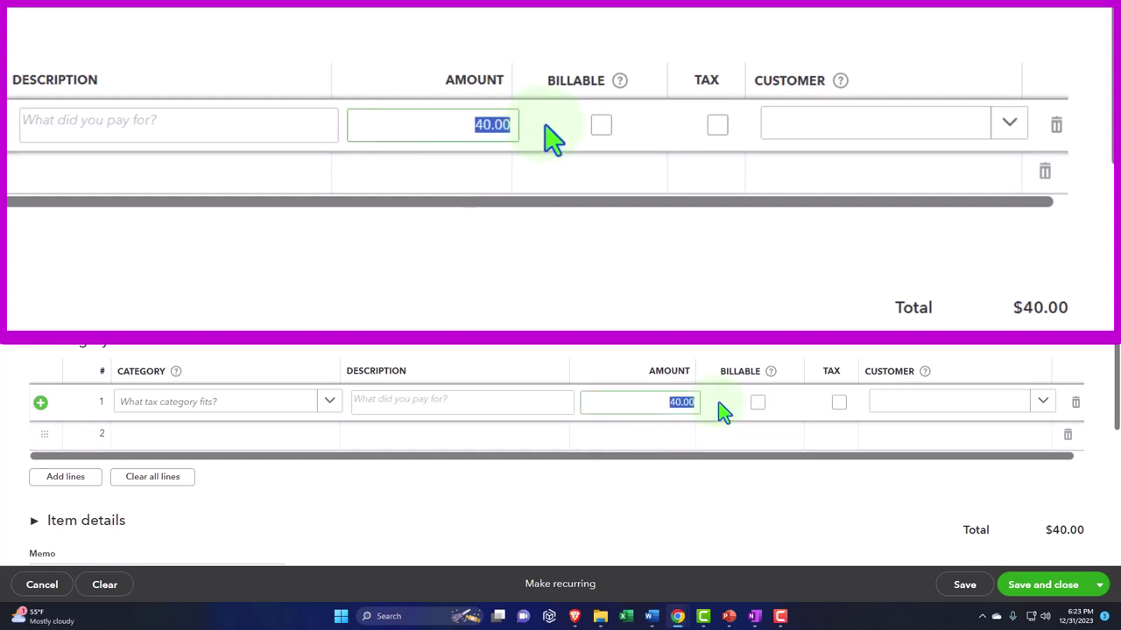
text(35)
key(Tab)
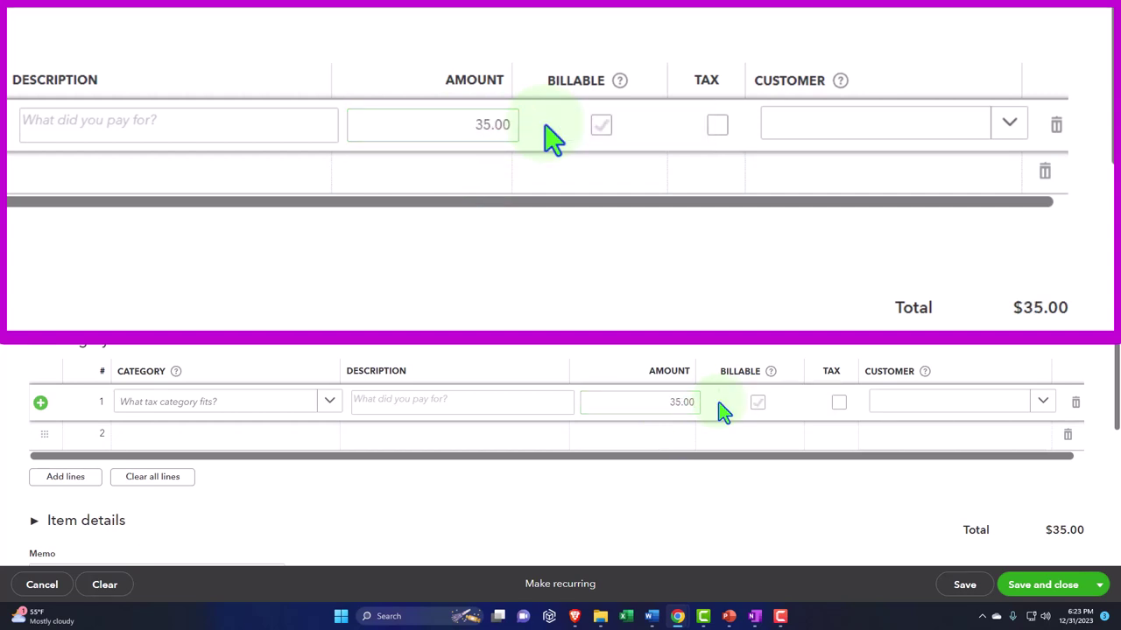
Step: Change line 1's amount to 14.00, mark it billable, and switch to OneNote
click(678, 402)
text(14)
key(Tab)
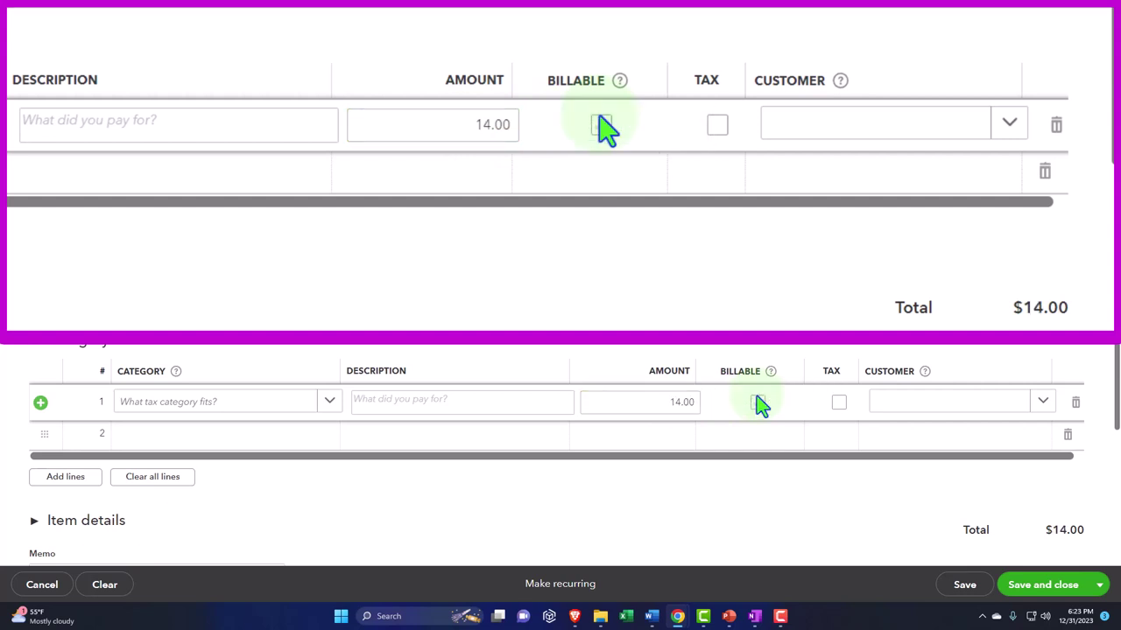
click(757, 401)
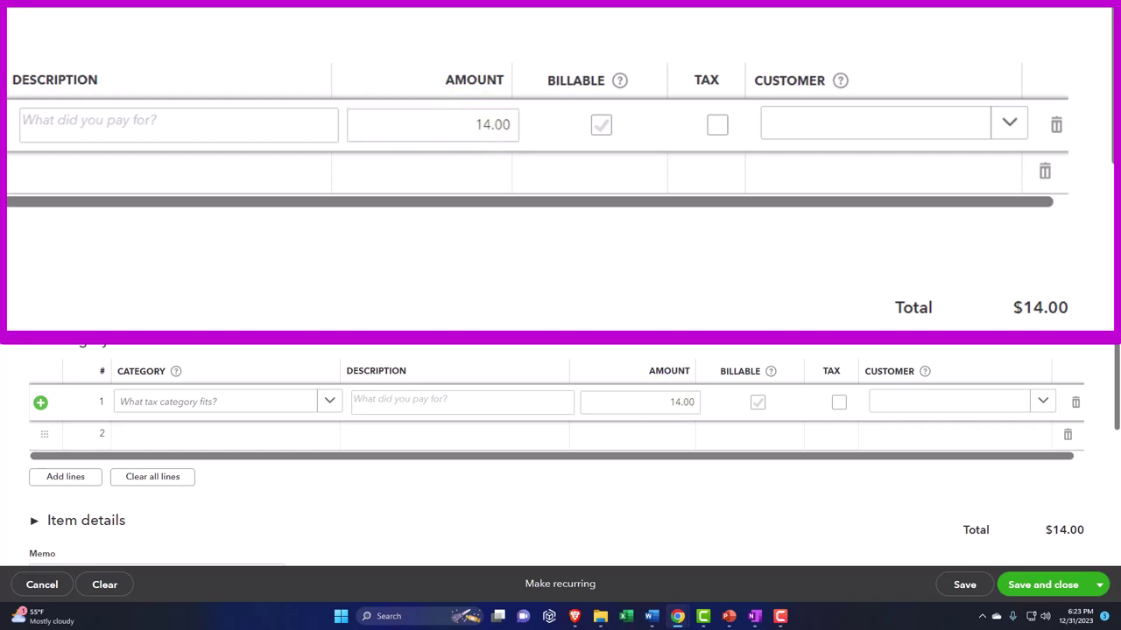
key(alt+Tab)
Step: Maximize OneNote and scroll through the QuickBooks Flow Chart shortcut notes
drag(771, 294, 656, 10)
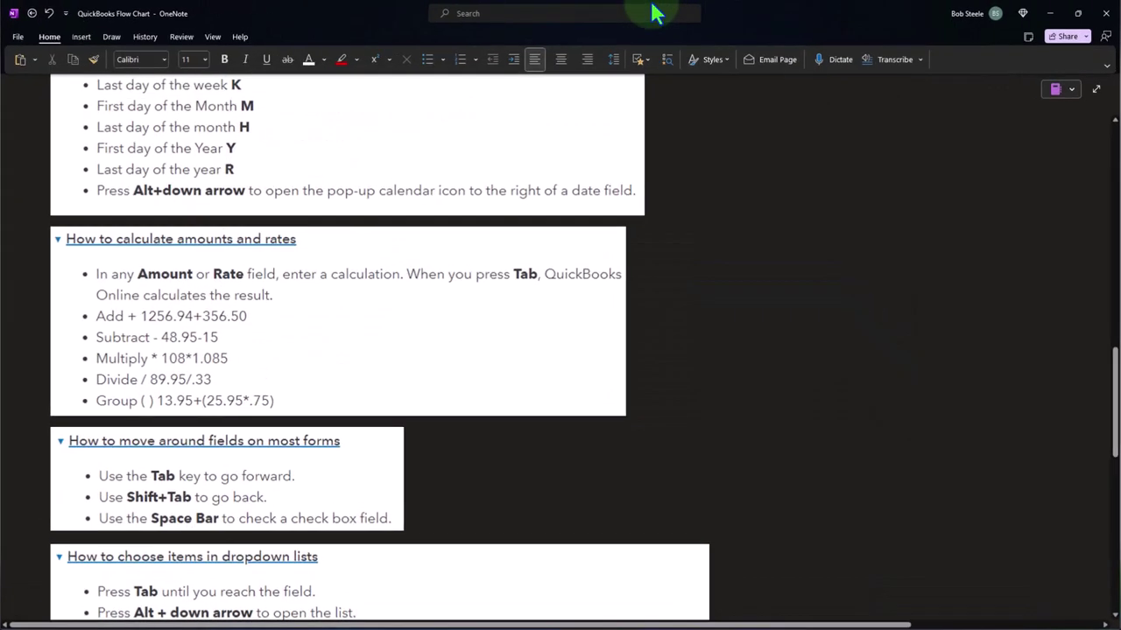
scroll(624, 349, down, 5)
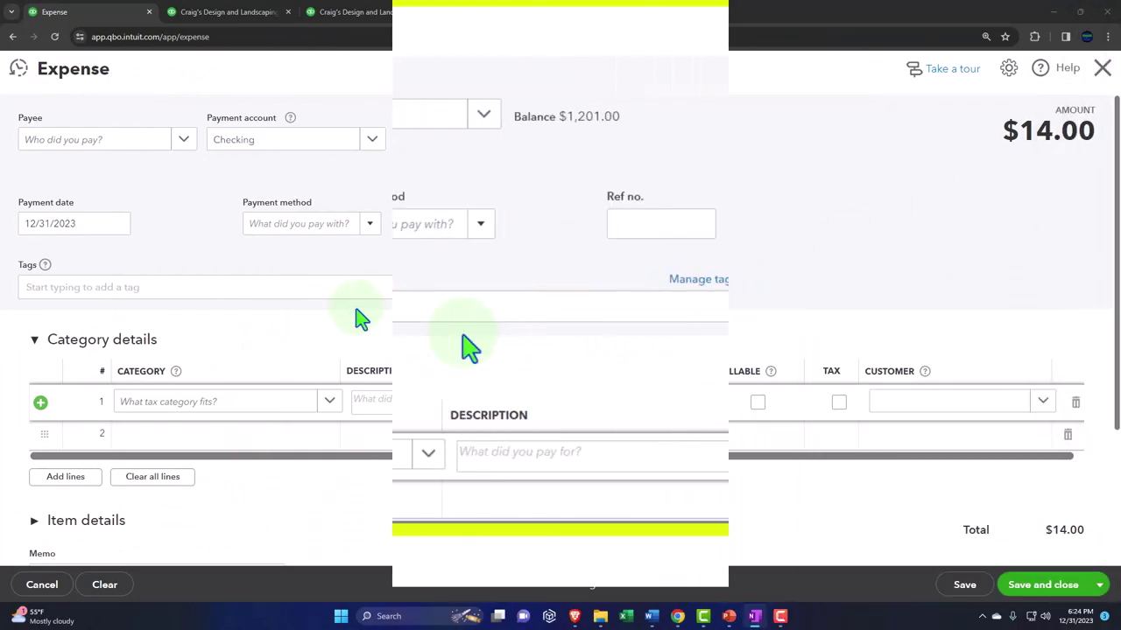
Step: Tab forward from Payee into line 1, then Shift+Tab back to Payment date and account
click(160, 134)
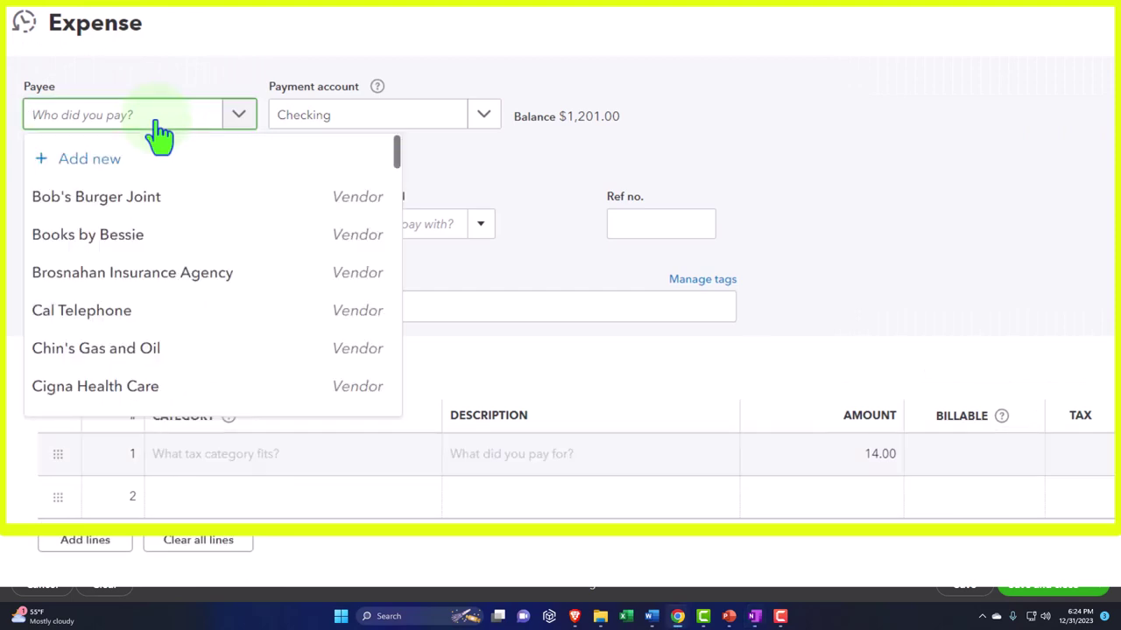
key(Tab)
key(Tab)
key(Tab)
key(Tab)
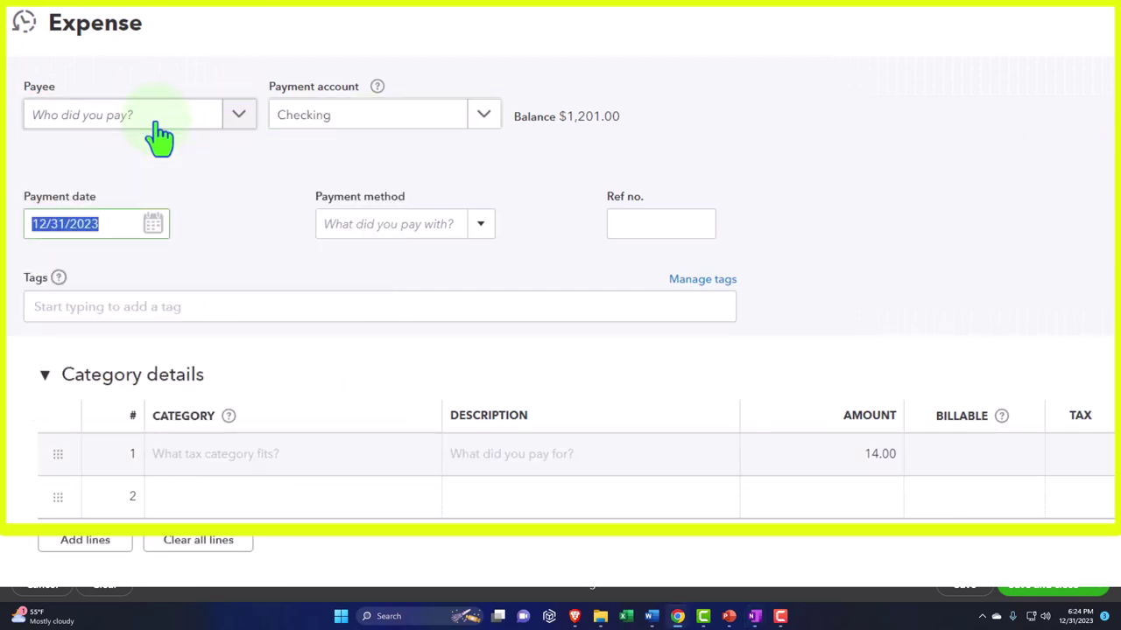
key(Tab)
key(Tab)
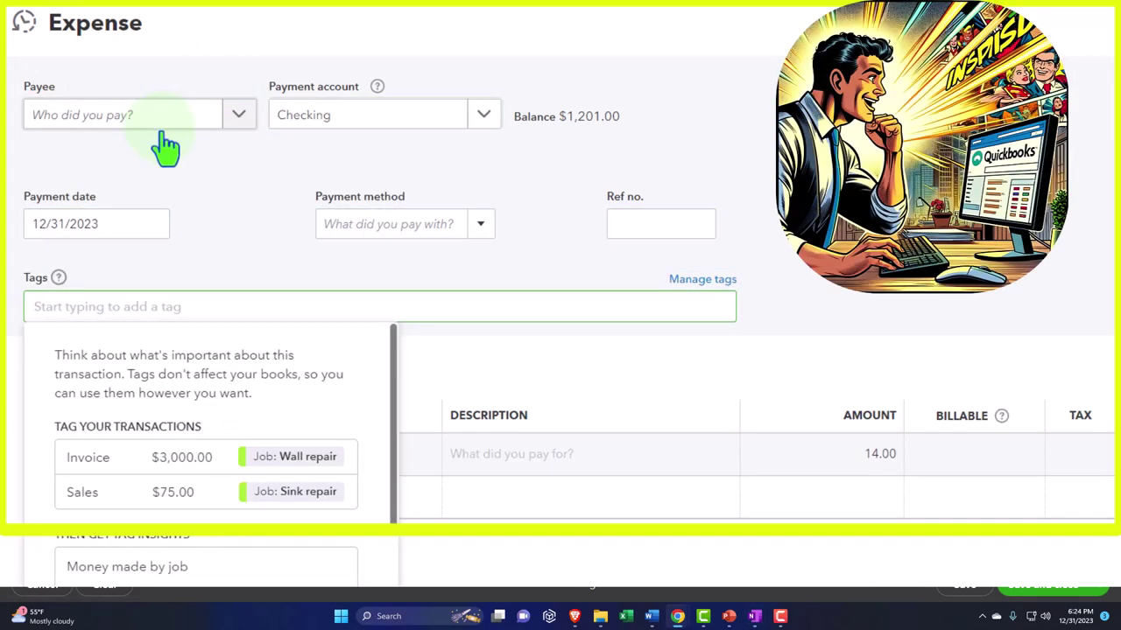
key(Tab)
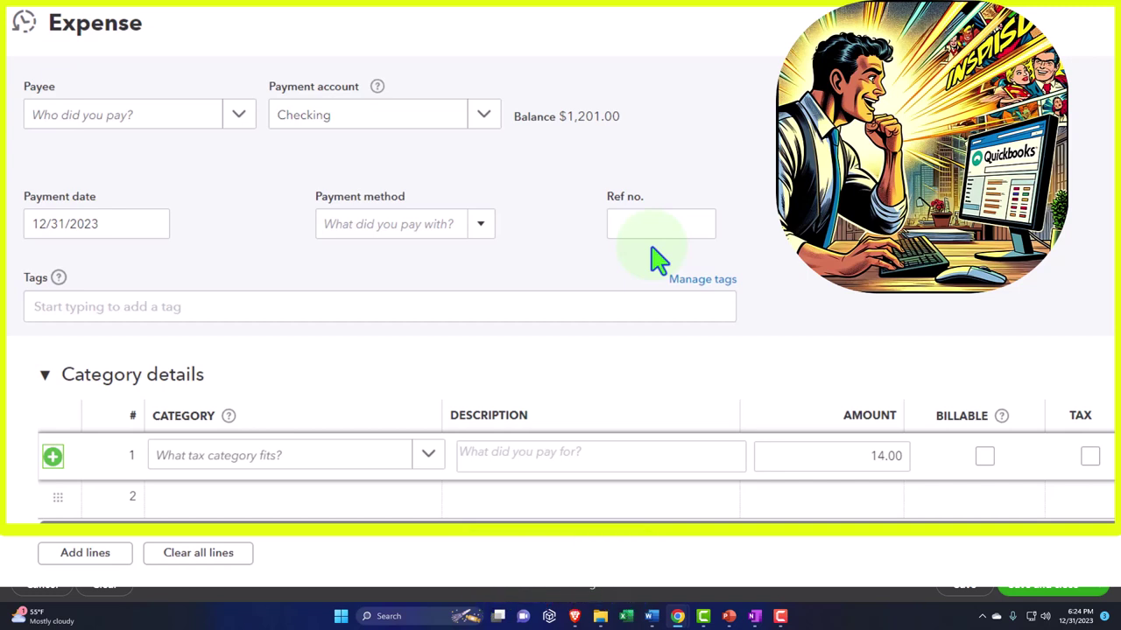
key(shift+Tab)
key(shift+Tab)
key(shift+Tab)
key(shift+Tab)
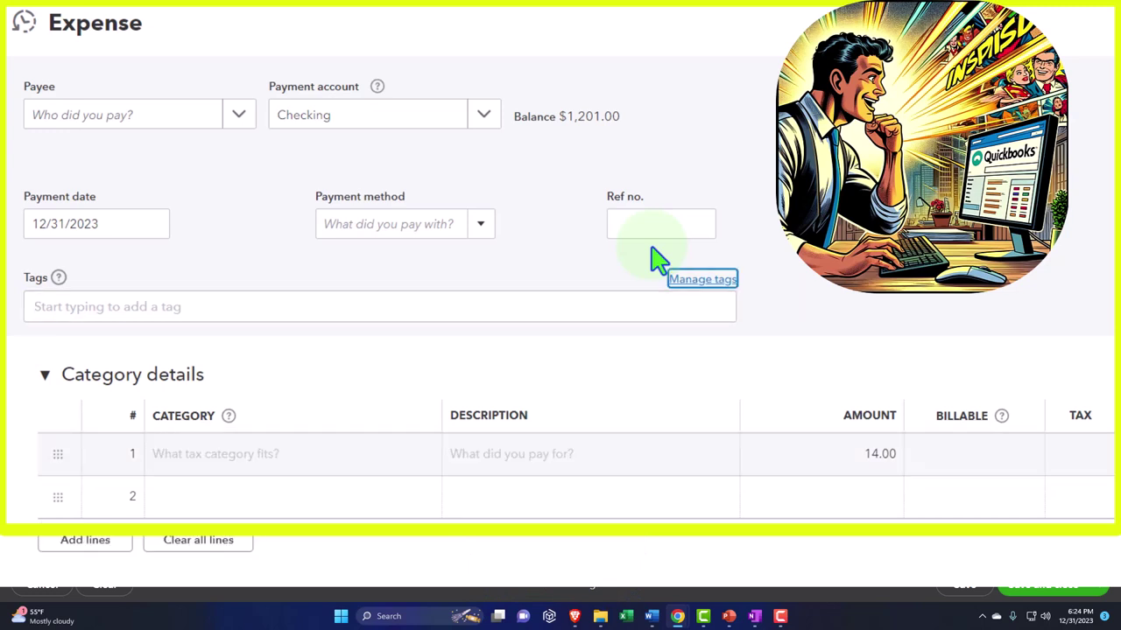
key(shift+Tab)
key(shift+Tab)
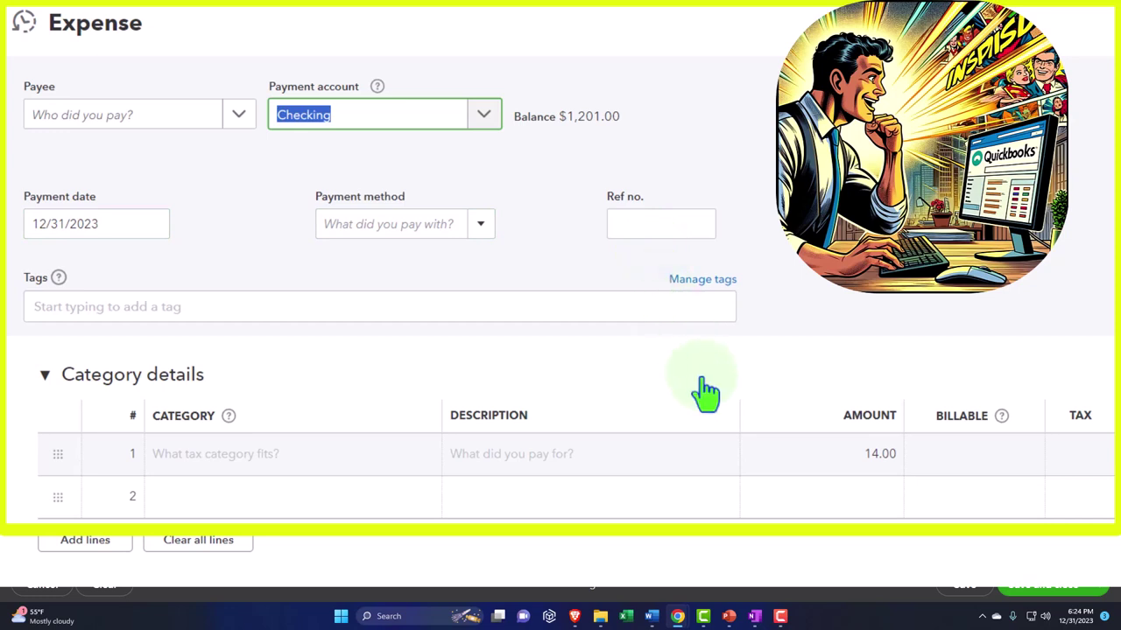
Step: Tab through Category, Description and Amount on line 1, then tick its Billable box
key(Tab)
key(Tab)
key(Tab)
key(Tab)
key(Tab)
key(Tab)
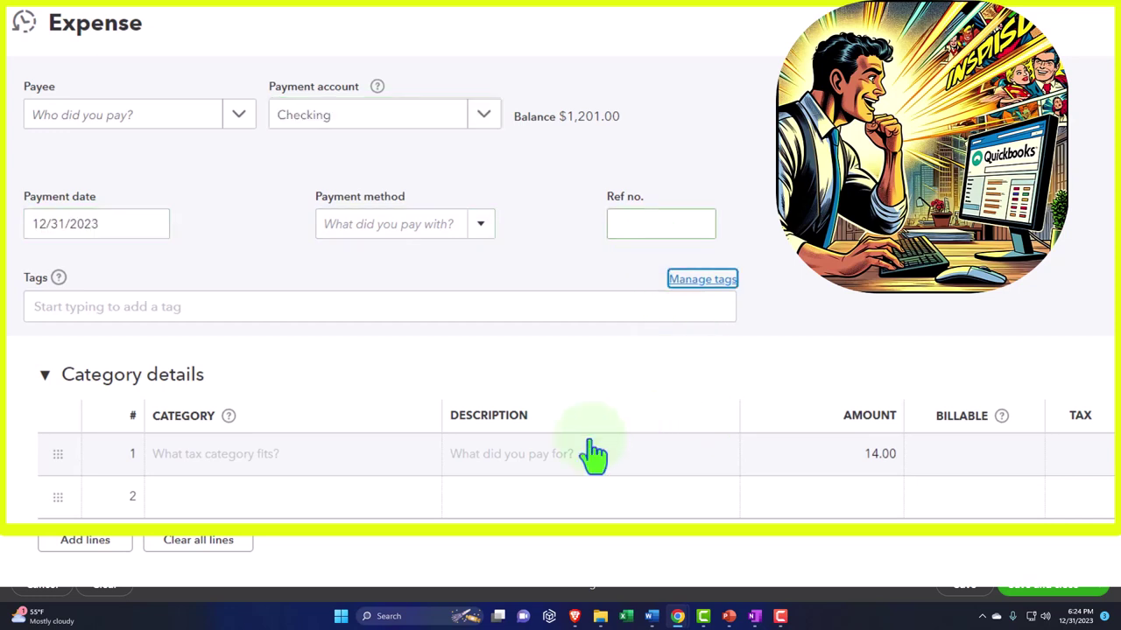
key(Tab)
key(Tab)
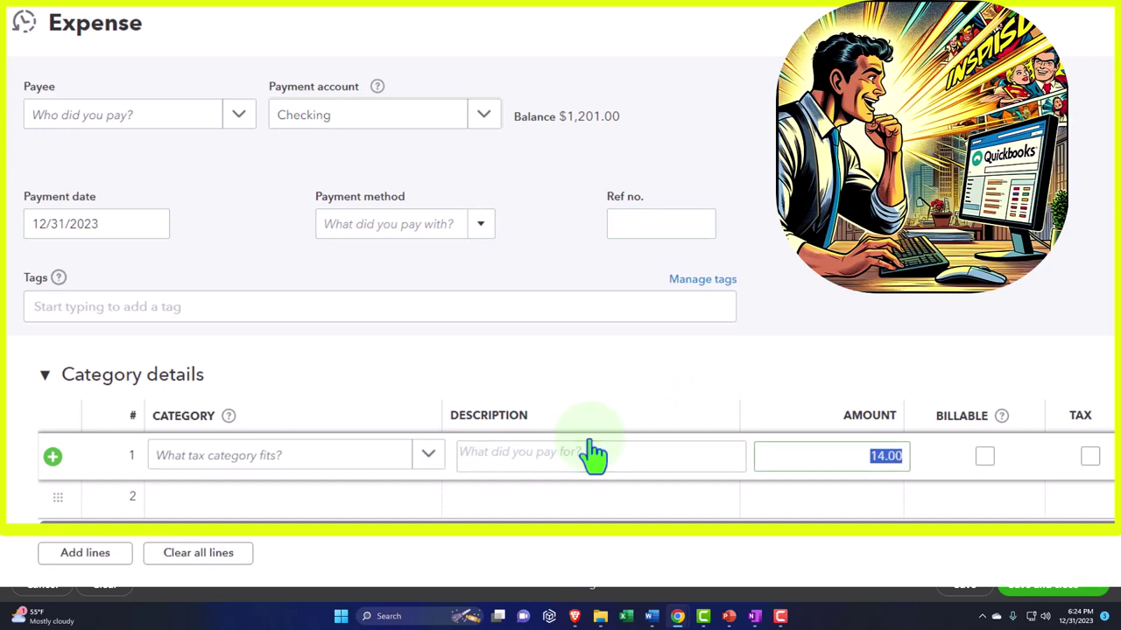
key(Tab)
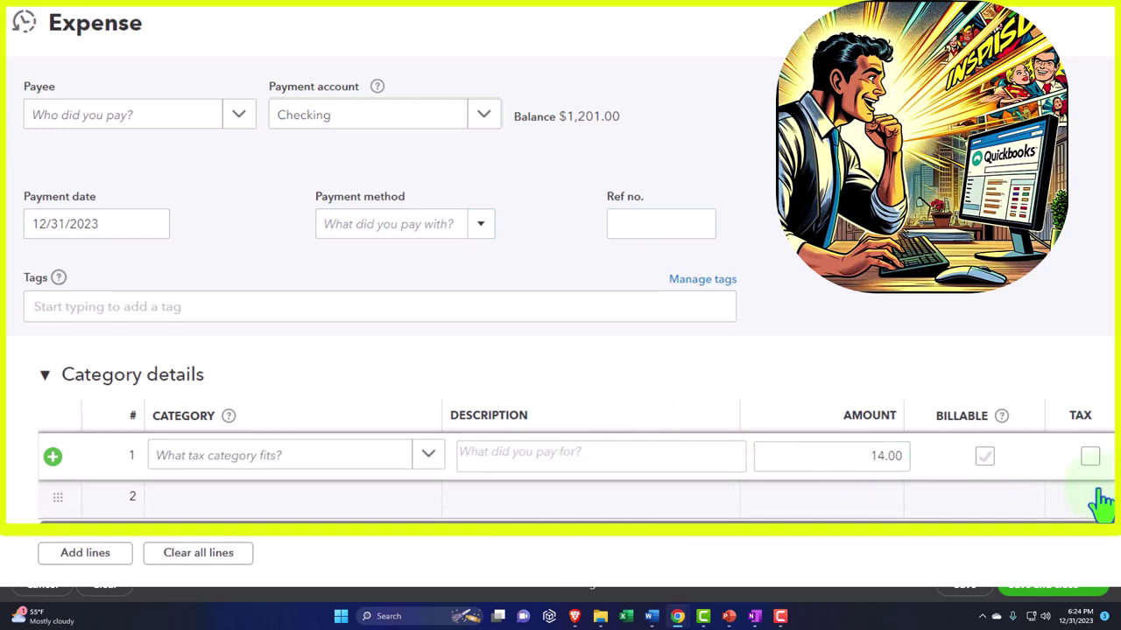
click(990, 462)
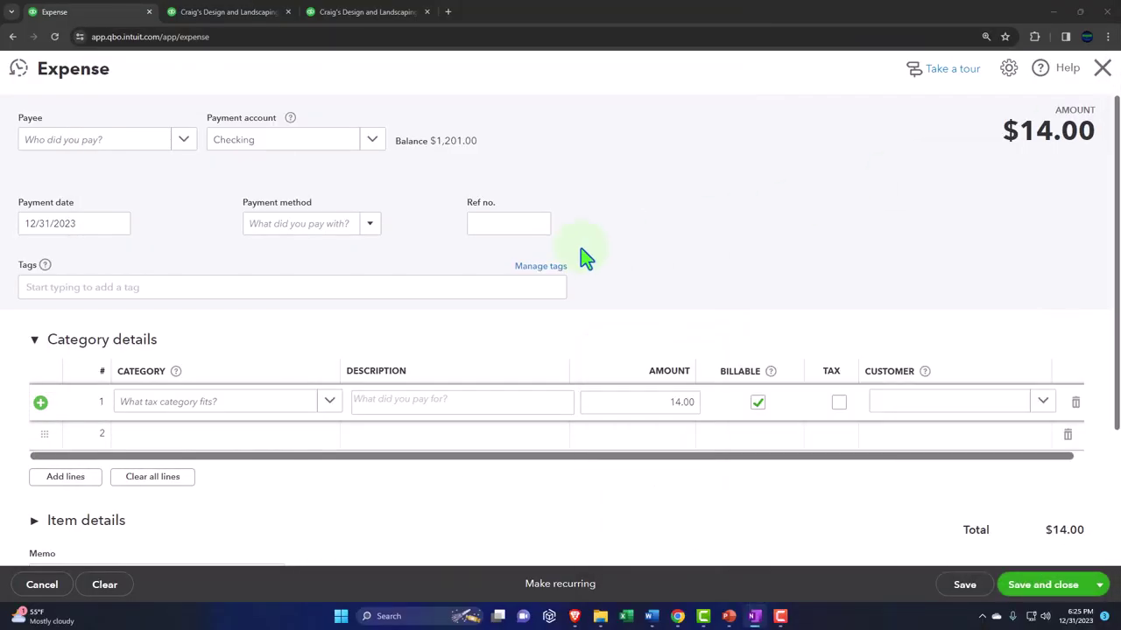
Step: Leave the first category line after reviewing its expense account list
click(93, 222)
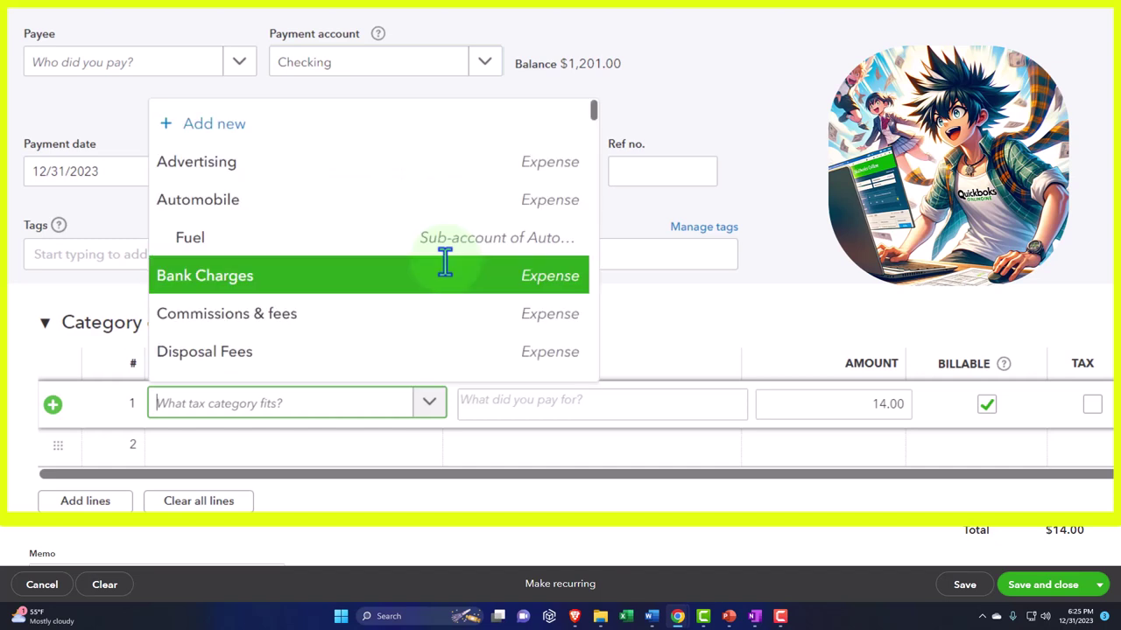
Step: Choose Legal & Professional Fees:Bookkeeper for line 1, then browse the category list again
key(Down)
key(Down)
key(Down)
key(Down)
key(Down)
key(Down)
key(Down)
key(Down)
key(Down)
key(Down)
key(Down)
key(Down)
key(Down)
key(Down)
key(Down)
key(Down)
key(Down)
key(Down)
key(Down)
key(Down)
key(Down)
key(Down)
key(Down)
key(Down)
key(Down)
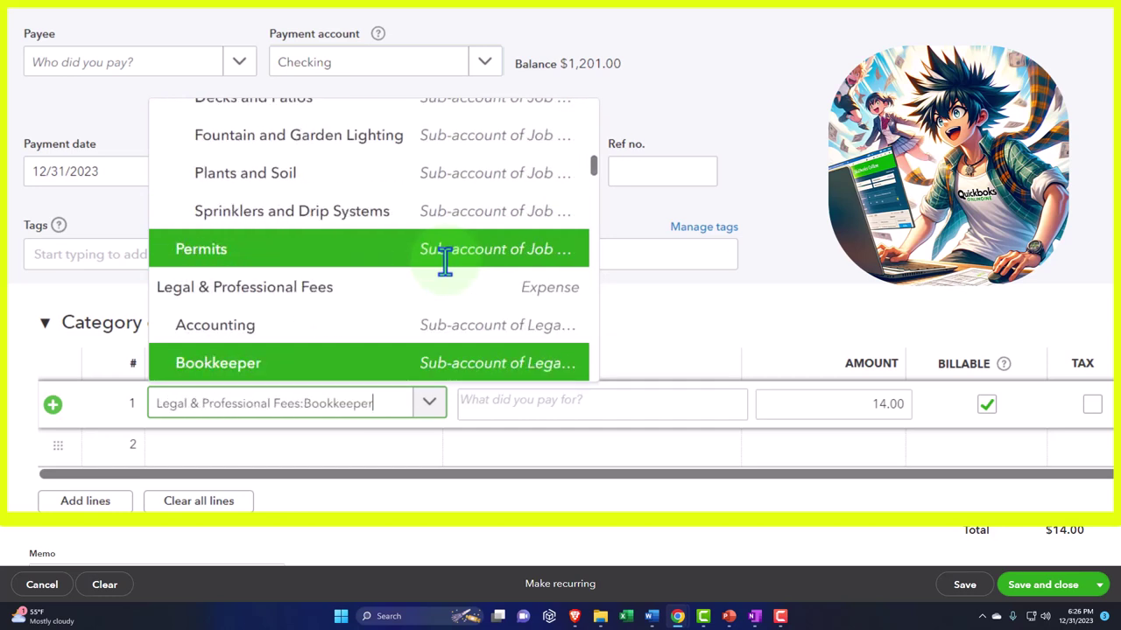
key(Tab)
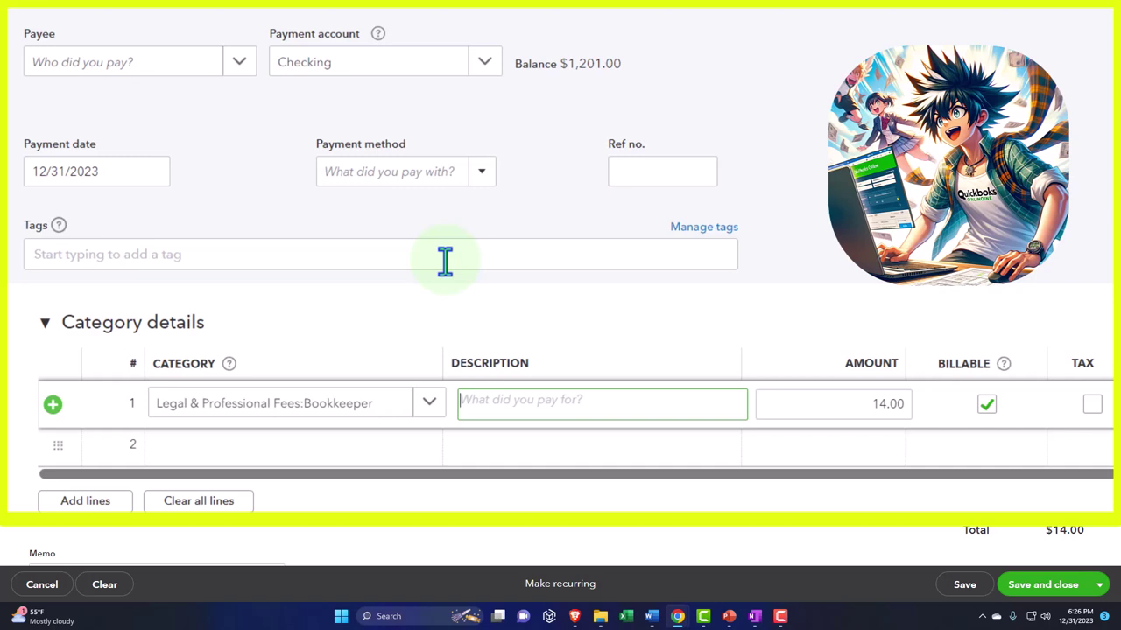
click(431, 402)
scroll(375, 292, down, 3)
scroll(373, 293, down, 2)
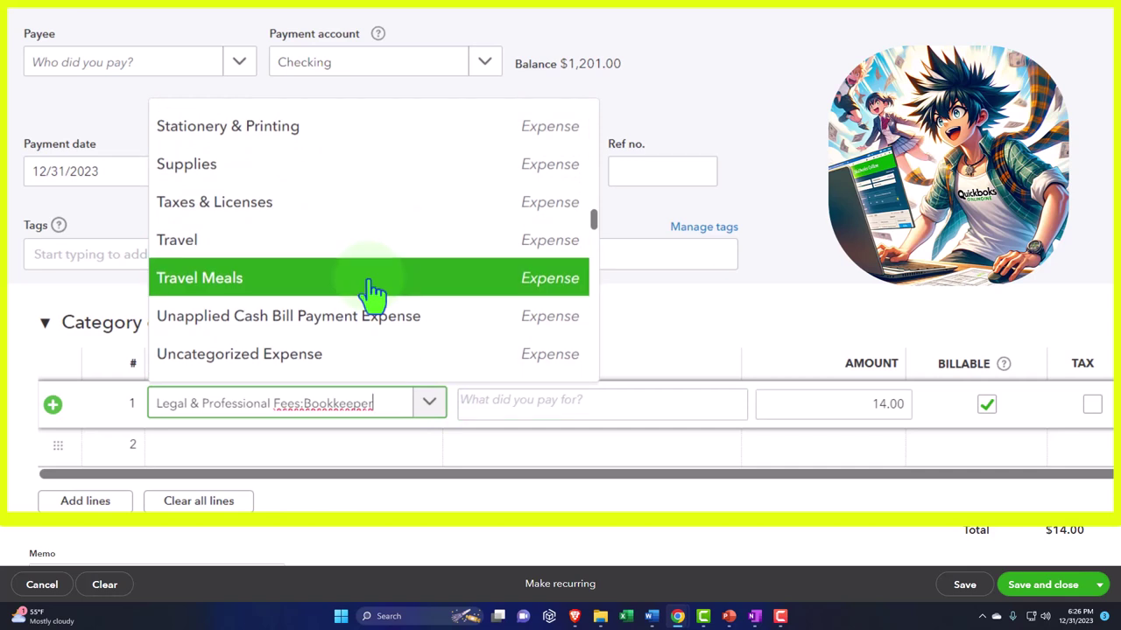
scroll(372, 293, down, 6)
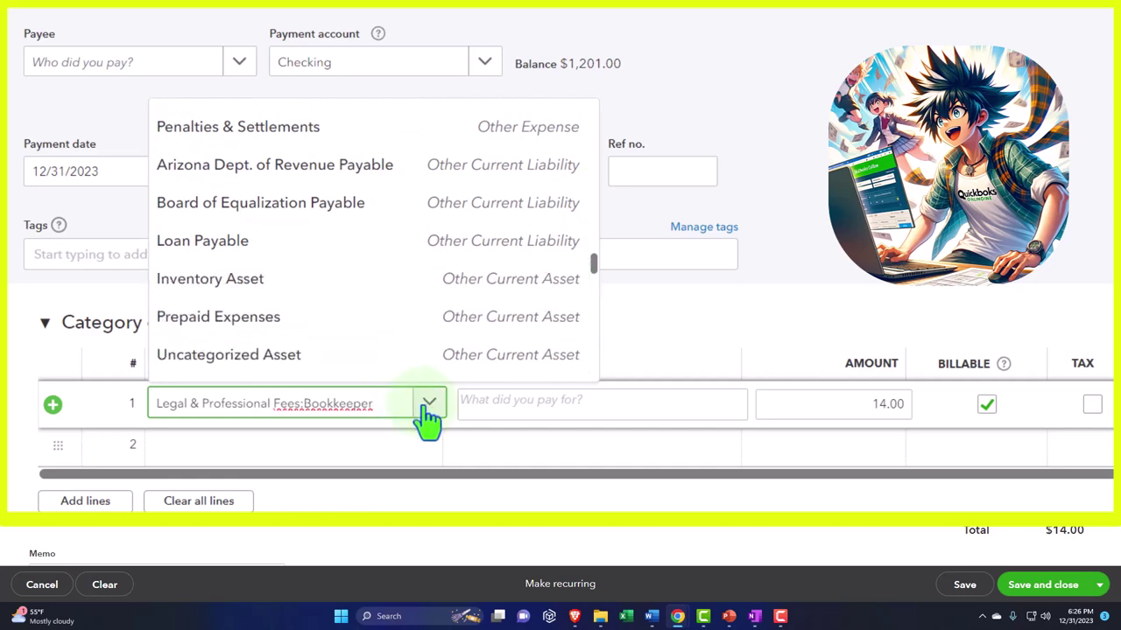
Step: Close the category list unchanged, move the OneNote notes aside, and return to the expense form
click(124, 178)
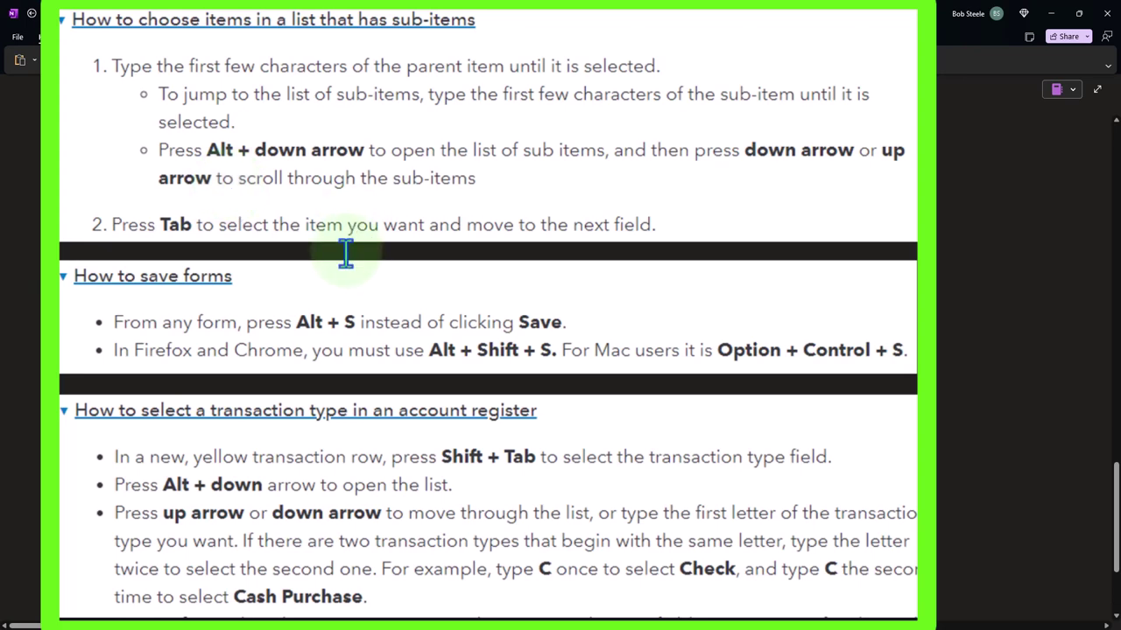
drag(342, 26, 1082, 323)
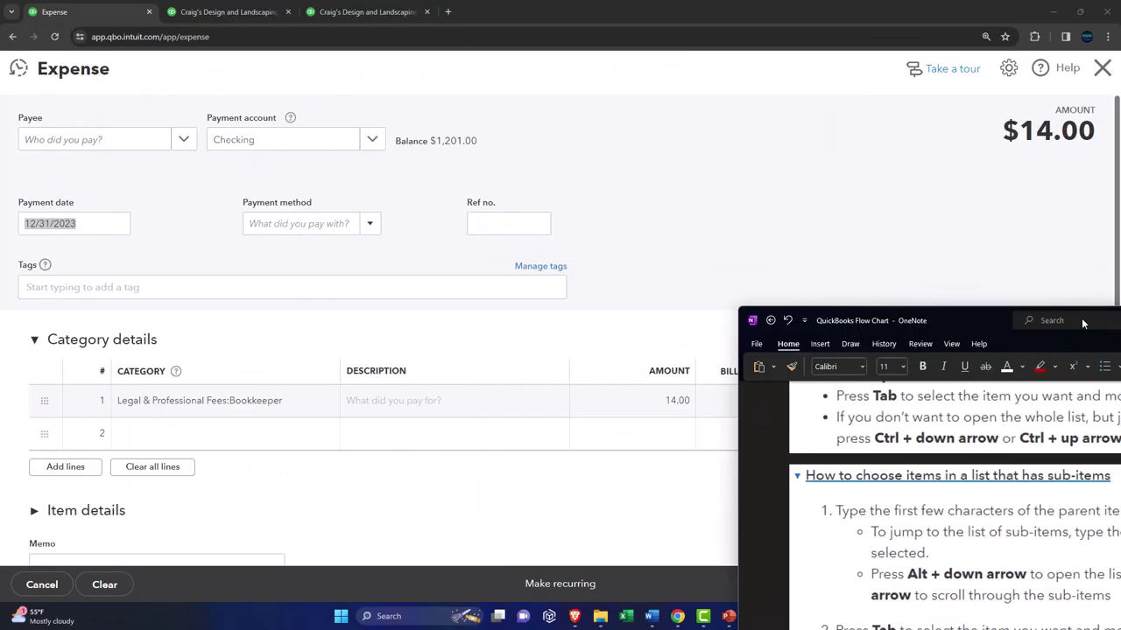
click(666, 386)
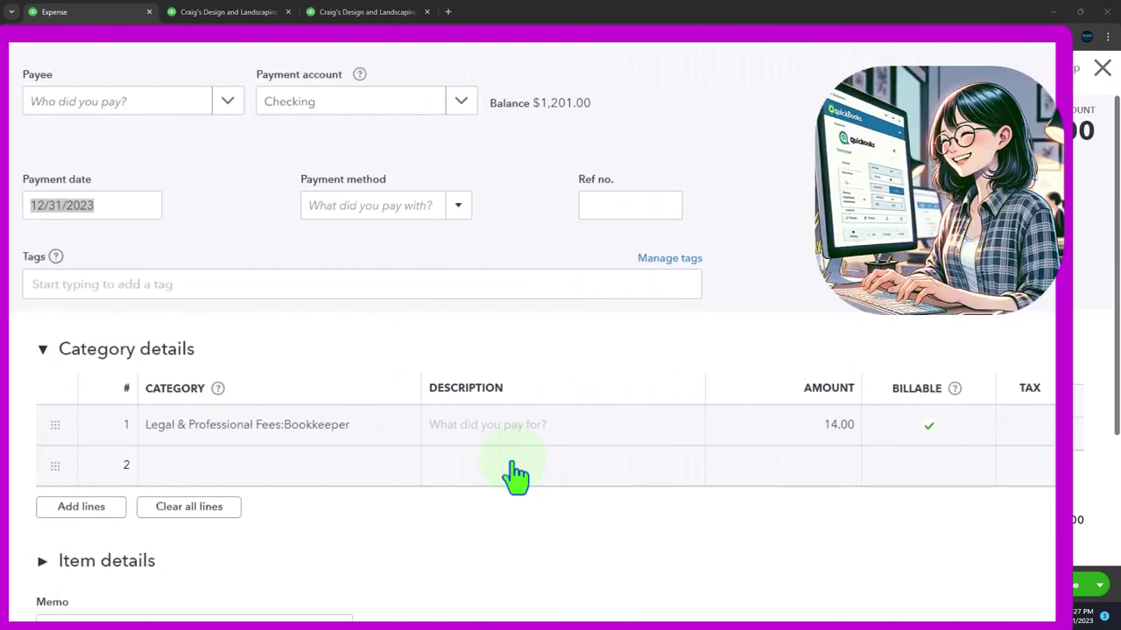
Step: Start a second expense line and begin editing its Category field
click(250, 433)
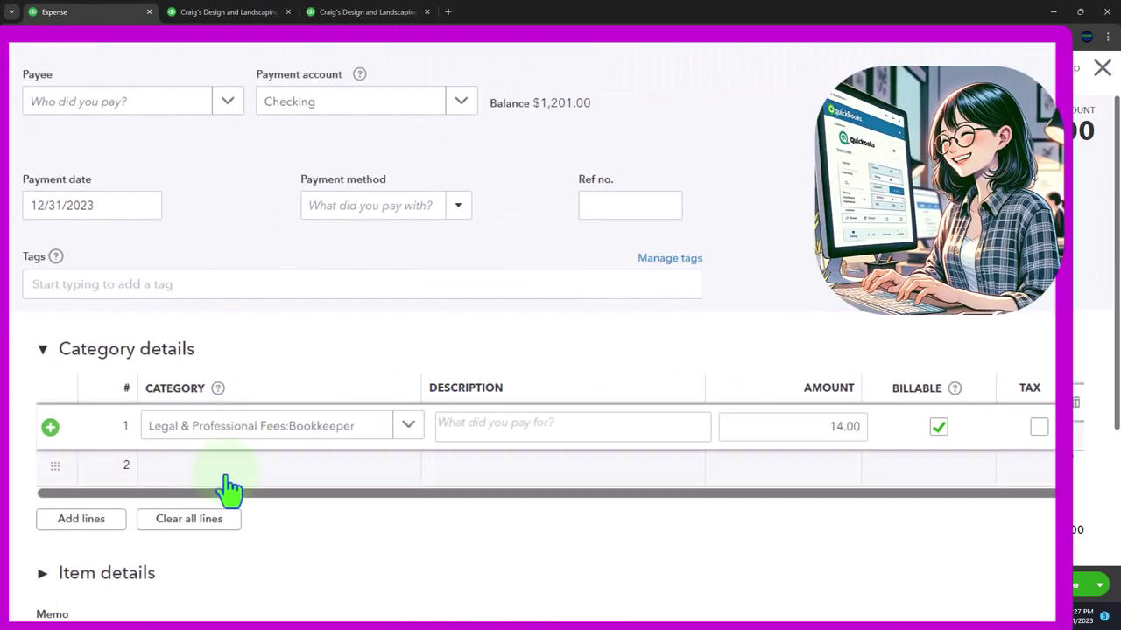
click(225, 477)
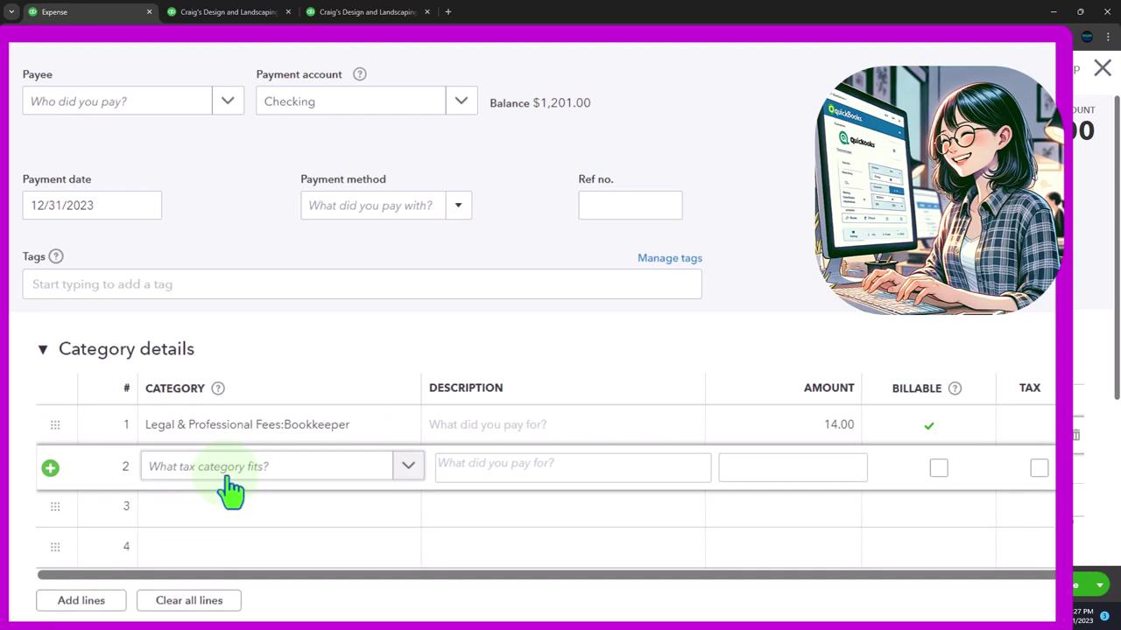
click(491, 434)
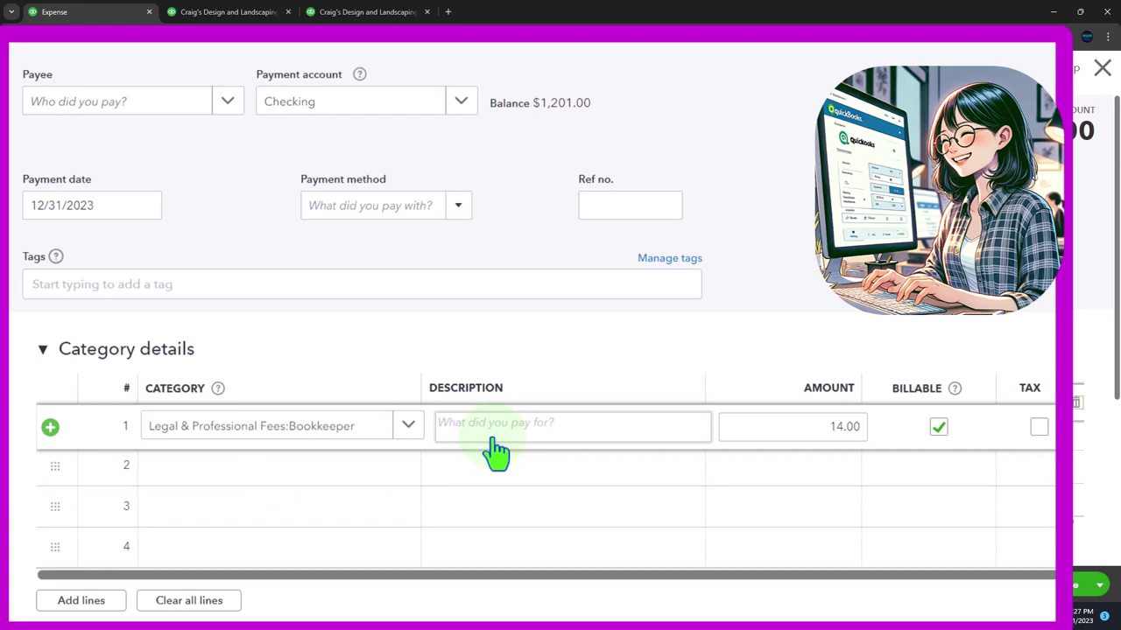
click(493, 444)
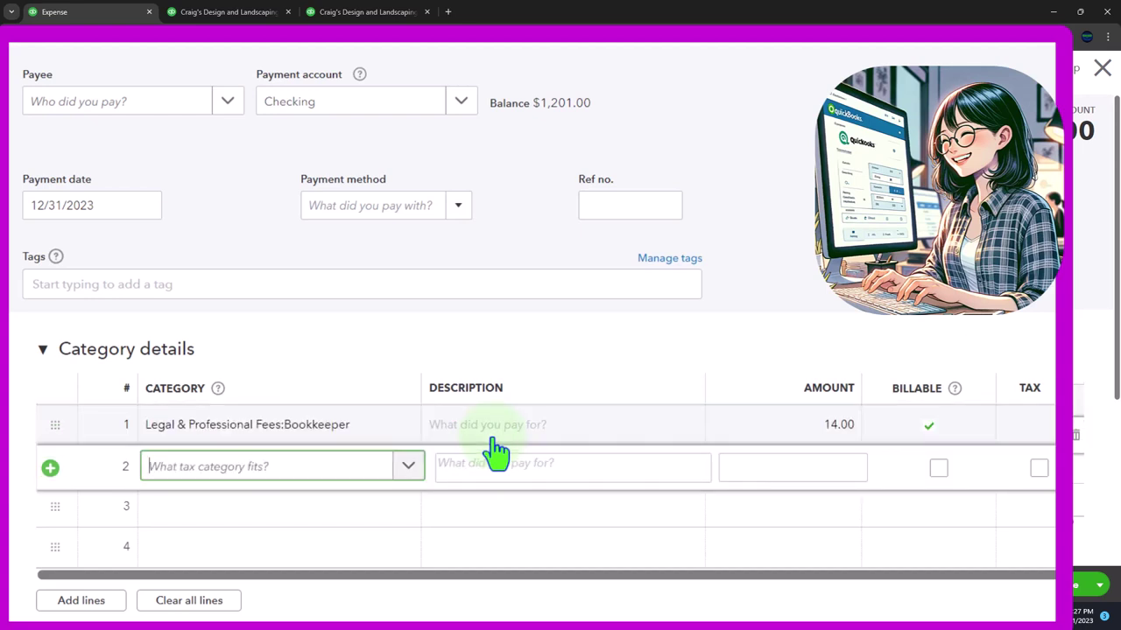
Step: Pick Job Expenses:Cost of Labor:Installation from the list and accept it
key(Up)
key(Down)
key(Down)
key(Down)
key(Down)
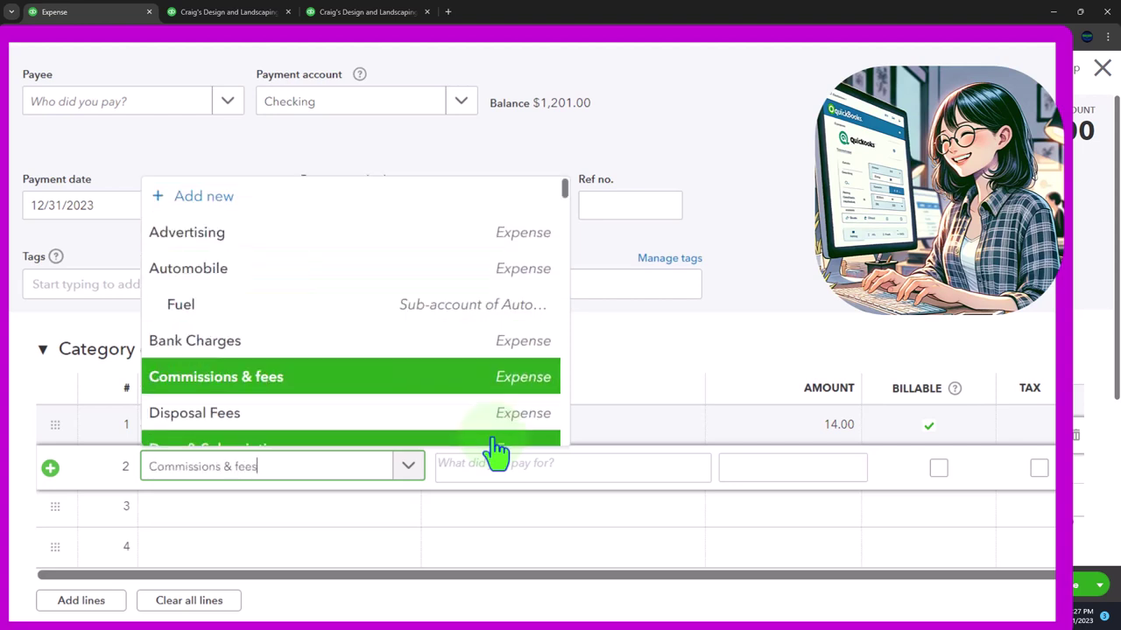
key(Down)
key(Down)
key(Down)
key(Down)
key(Down)
key(Down)
key(Down)
key(Down)
key(Down)
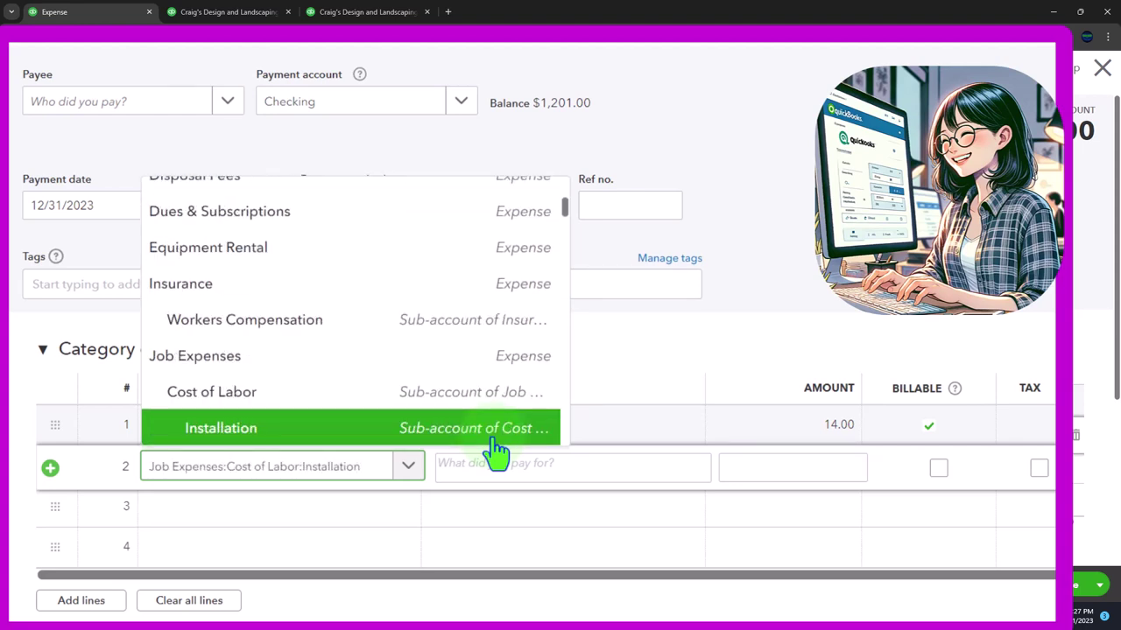
key(Down)
key(Down)
key(Down)
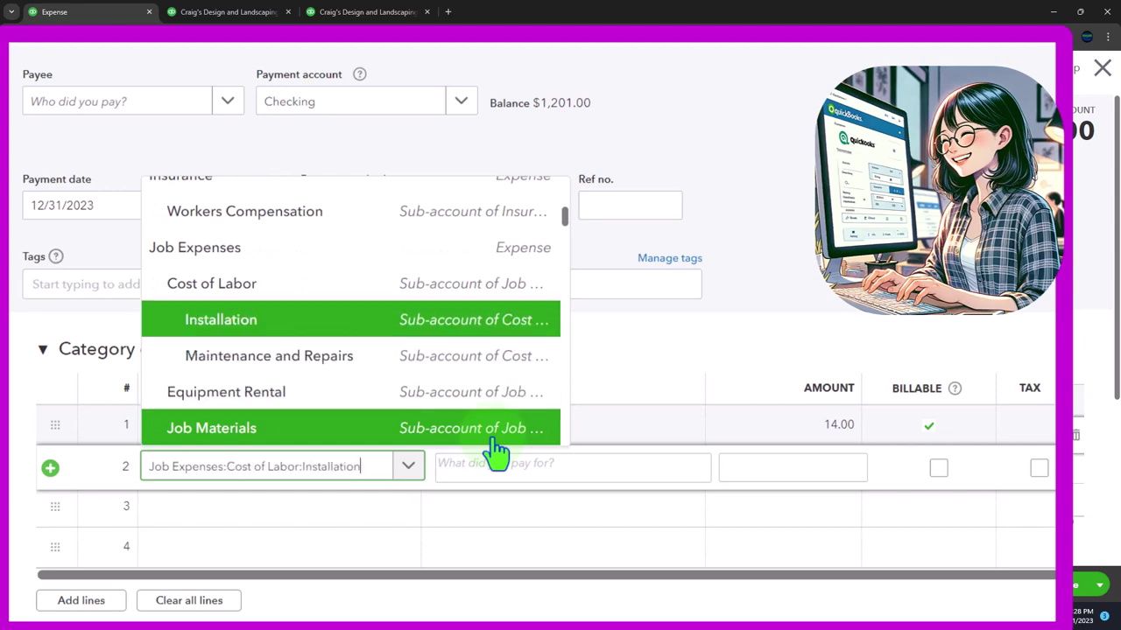
key(Up)
key(Down)
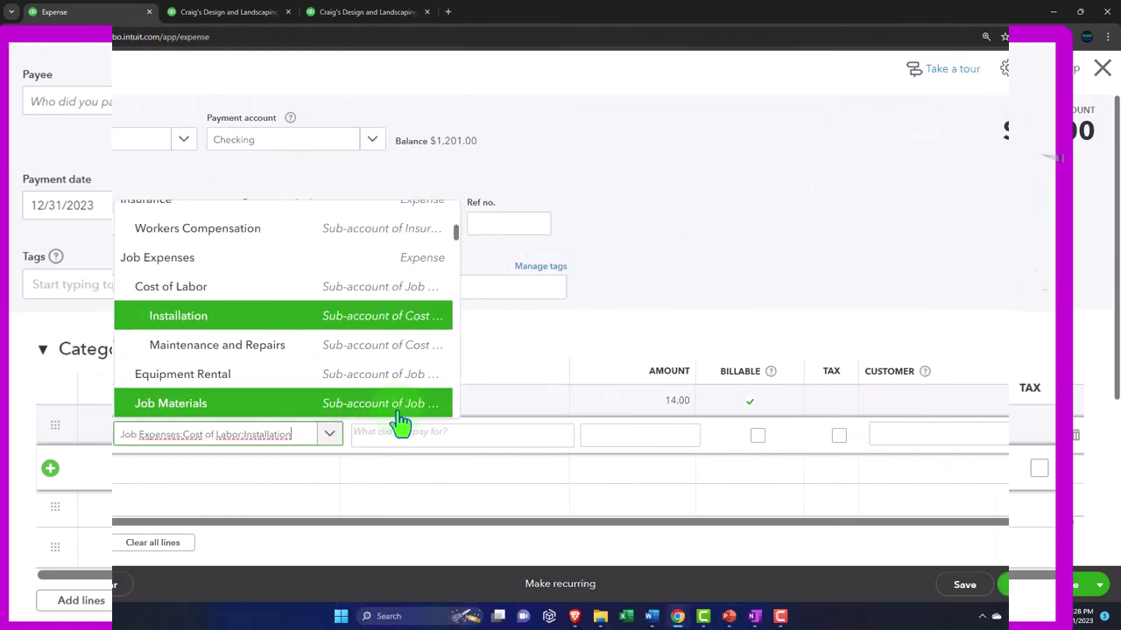
click(400, 425)
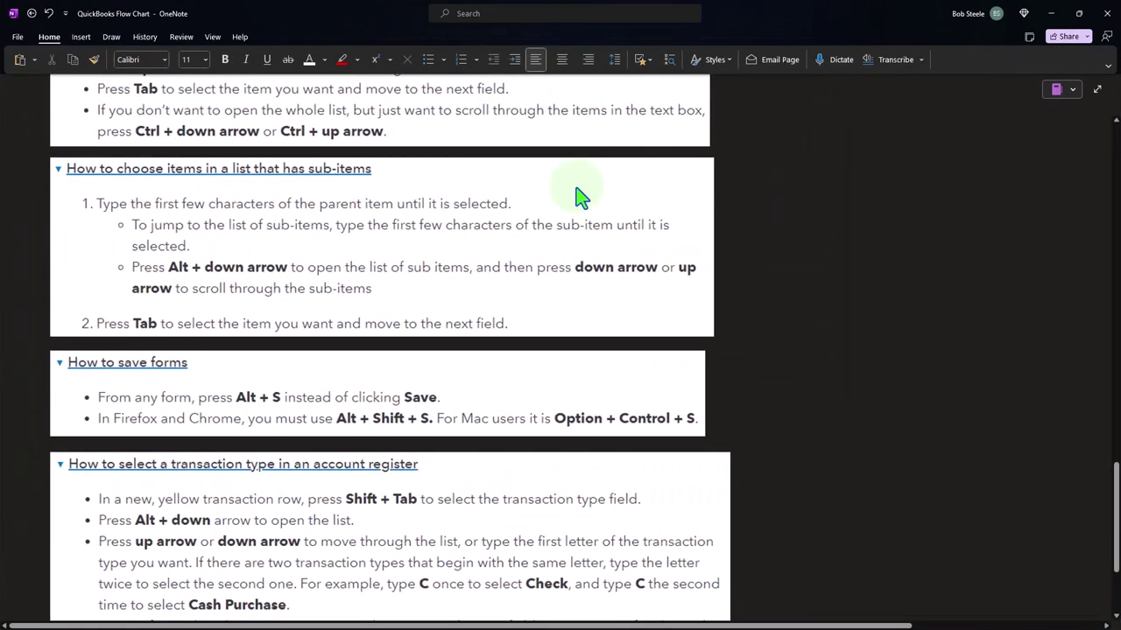
Step: Scroll the OneNote Flow Chart page down to the 'How to save forms' section
scroll(543, 386, down, 3)
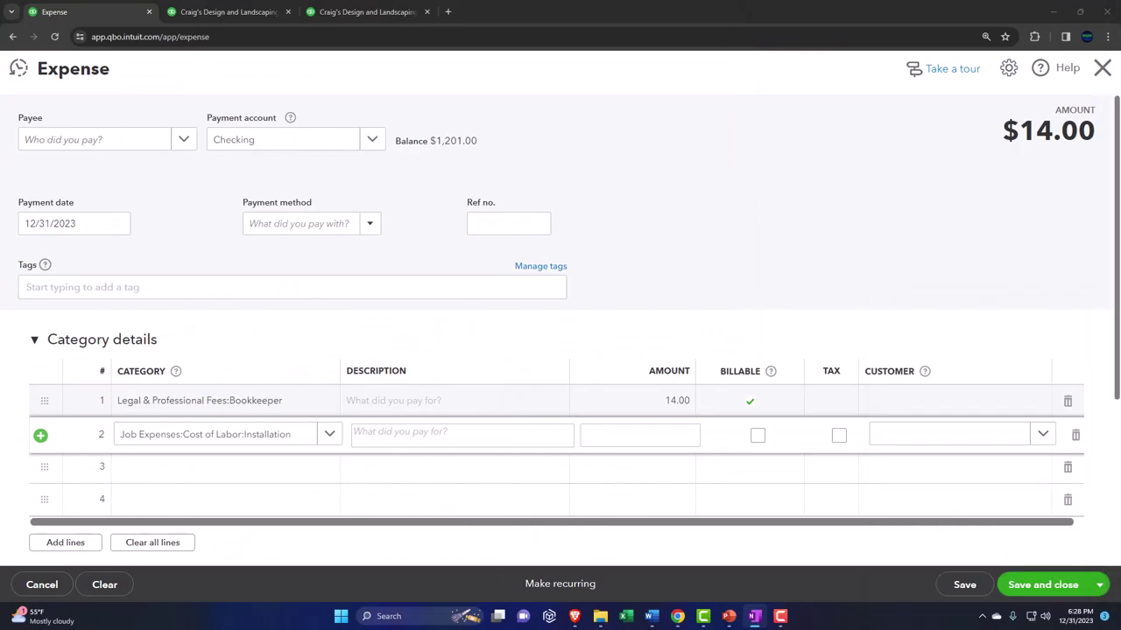
Step: Check the Save and close dropdown options such as Save and new, then return to OneNote
click(1099, 586)
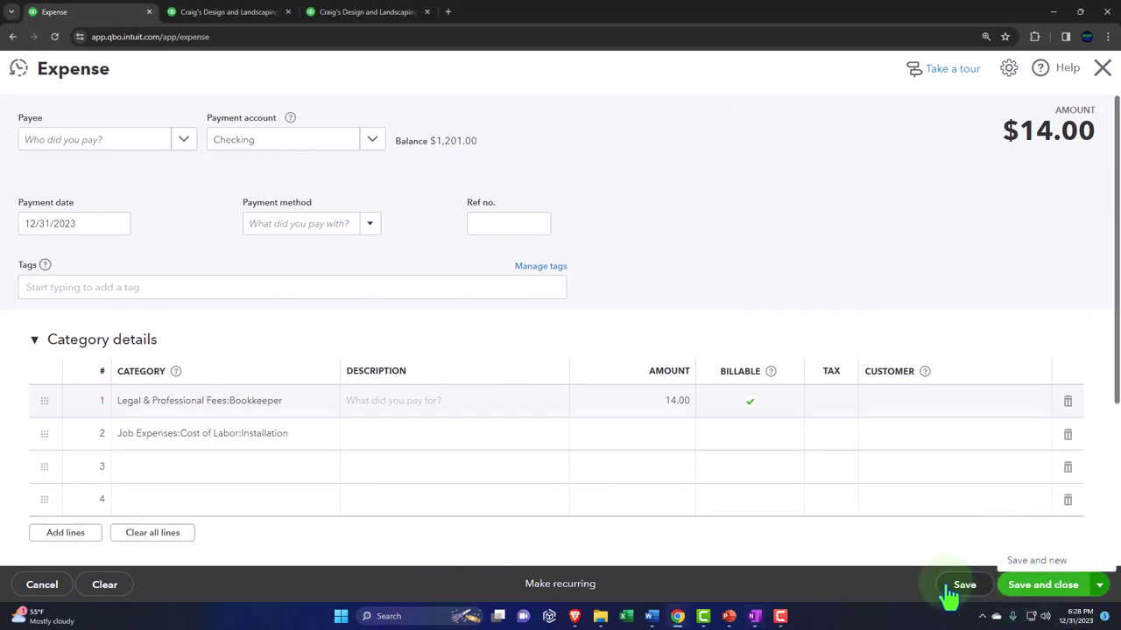
click(885, 595)
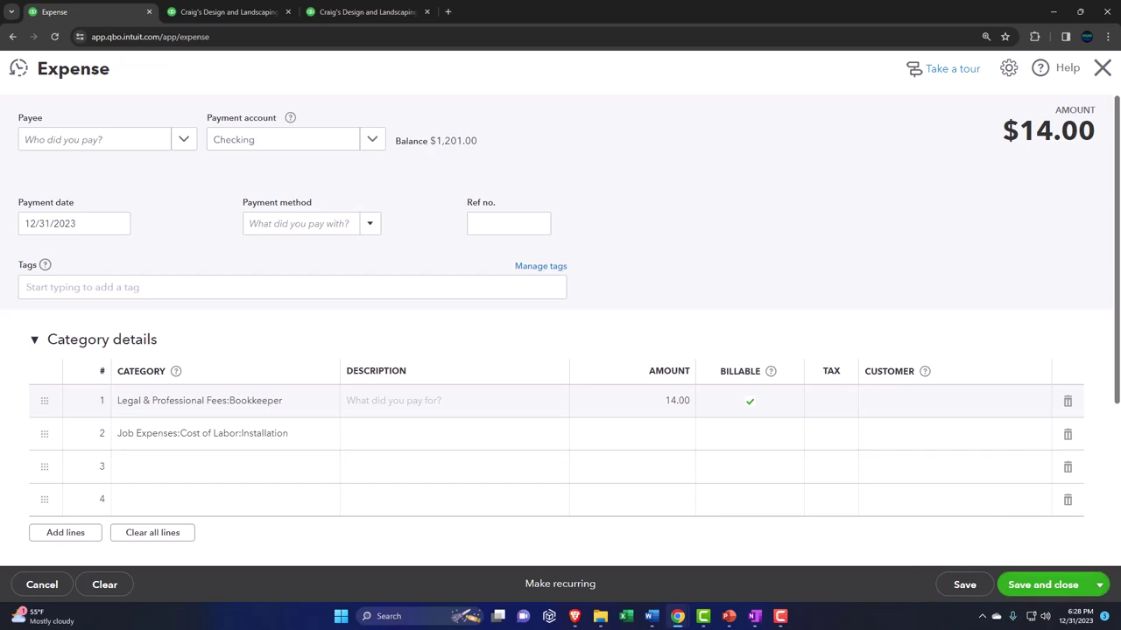
key(alt+Tab)
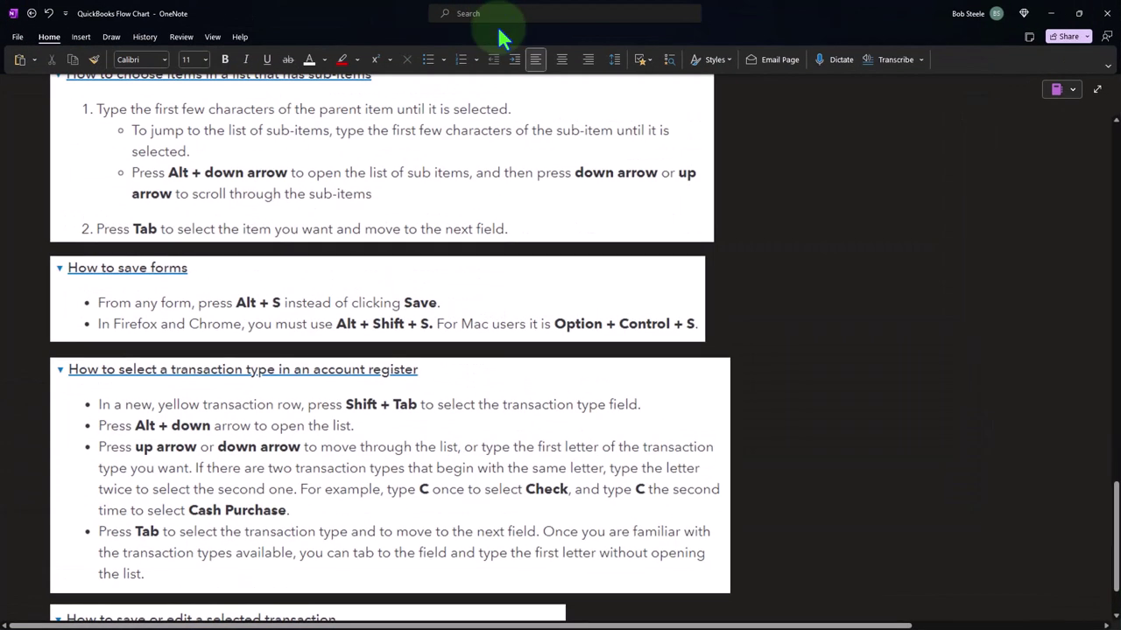
Step: Scroll to 'How to save or edit a selected transaction', then move OneNote off the expense form
scroll(494, 340, down, 4)
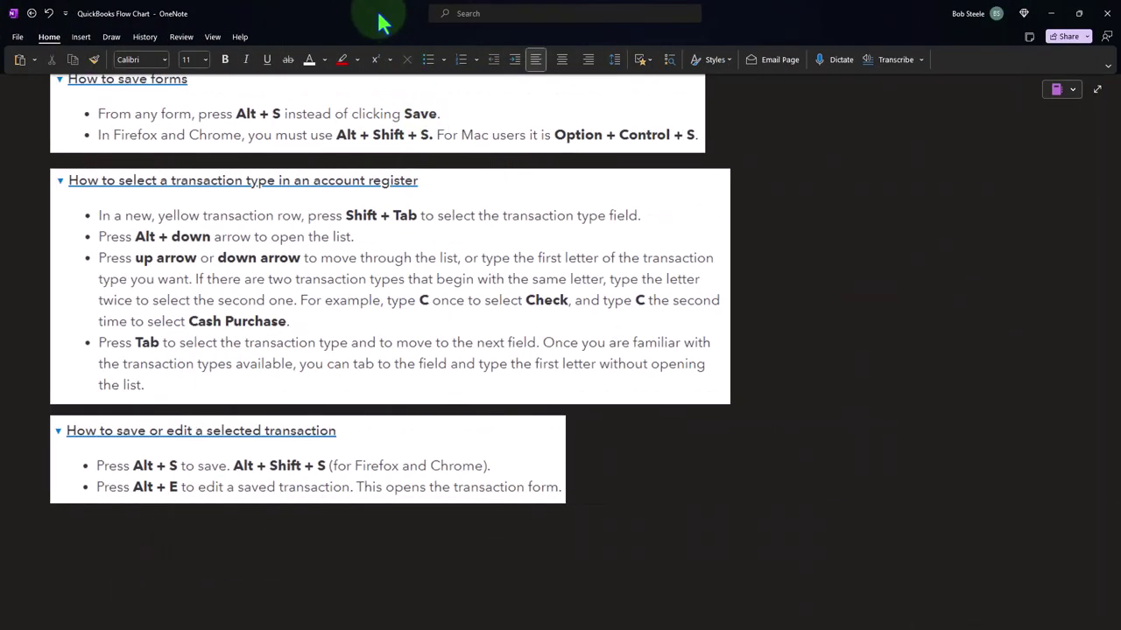
drag(381, 23, 1119, 162)
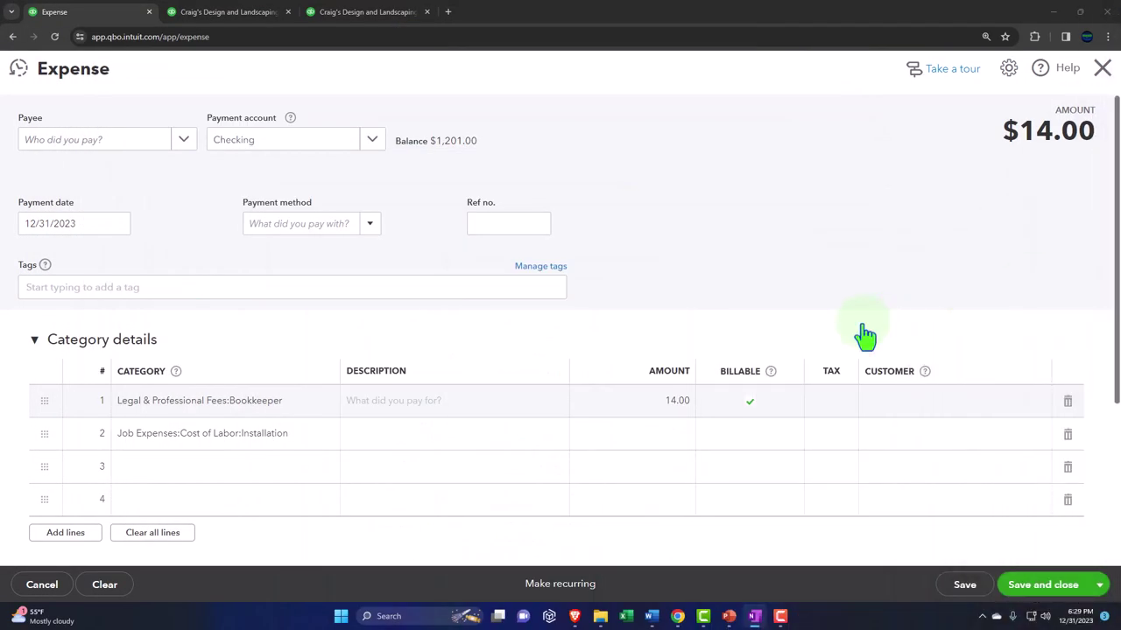
Step: Close the expense form without saving it
click(1101, 68)
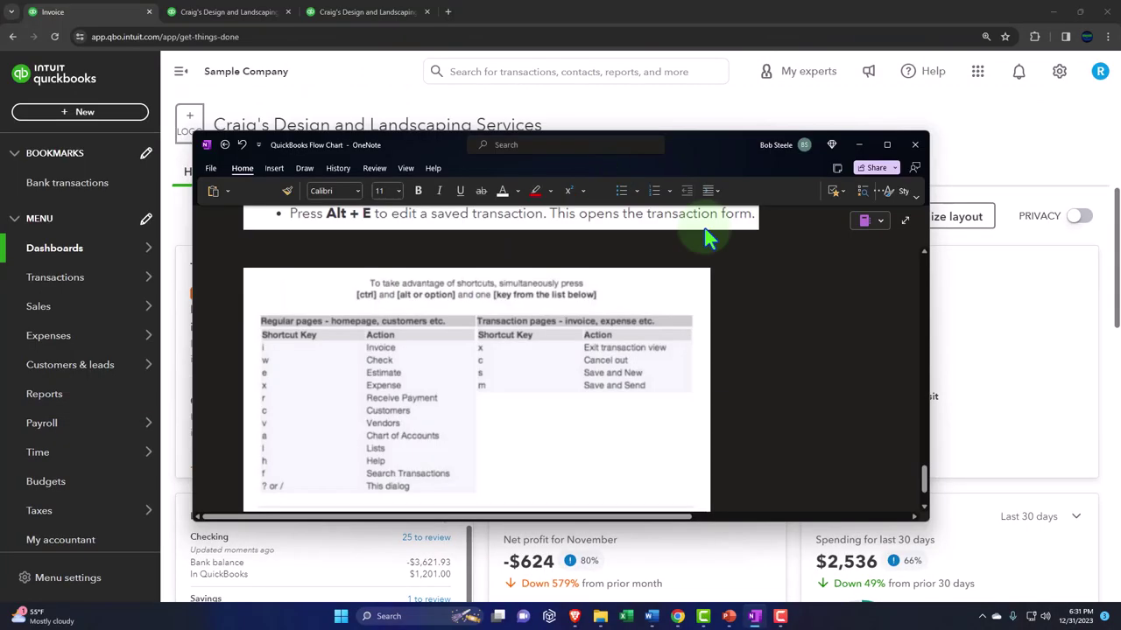
key(super+Down)
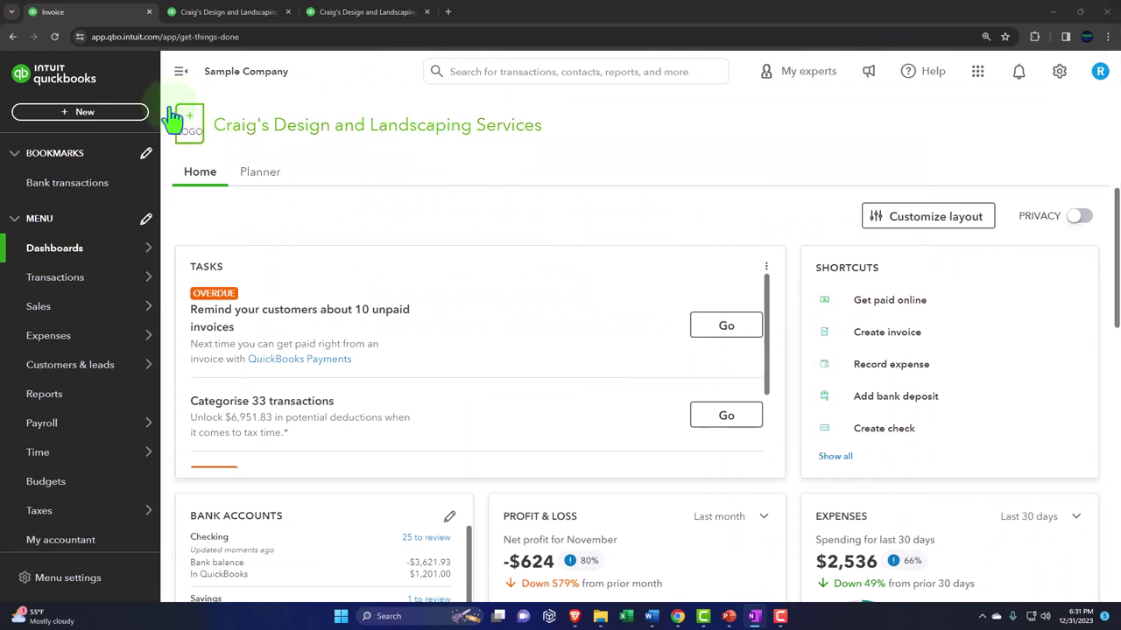
click(83, 114)
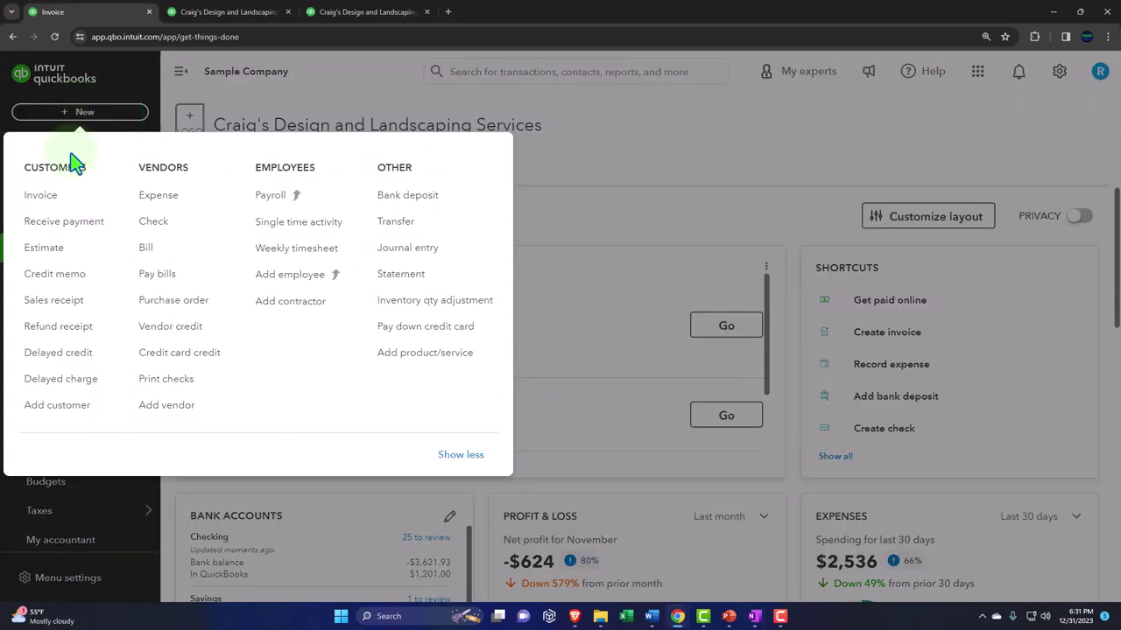
click(90, 114)
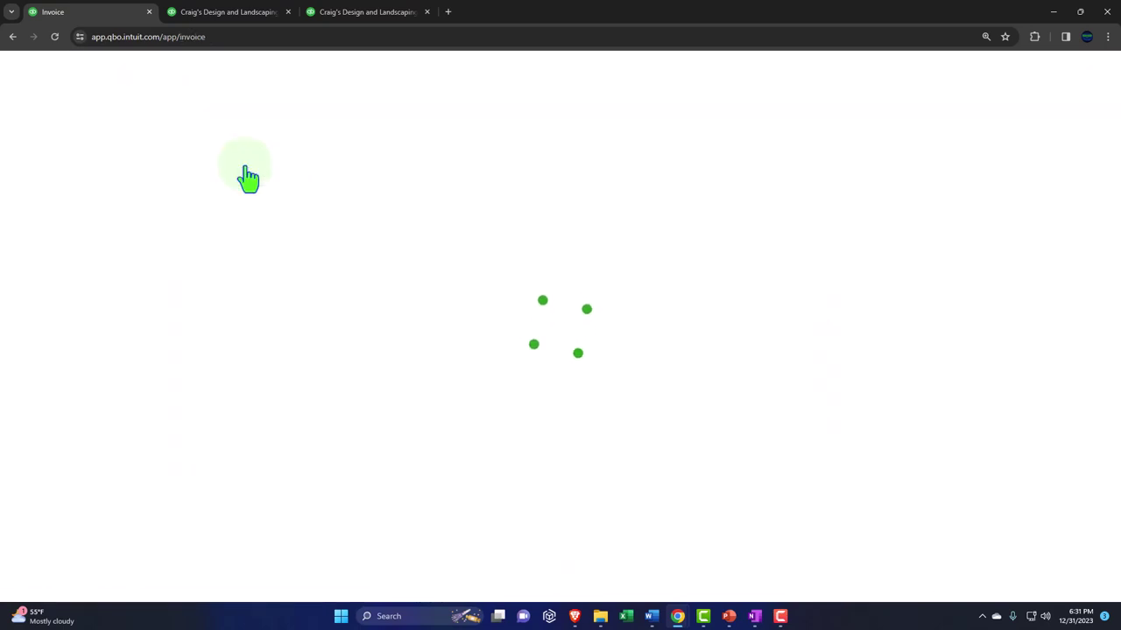
click(1102, 63)
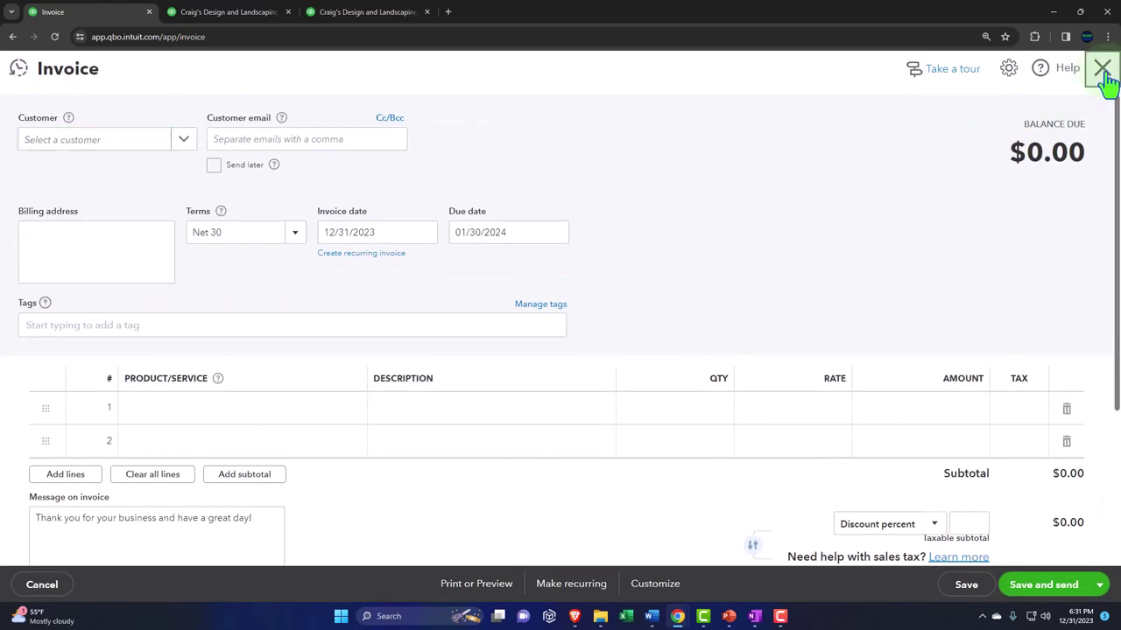
key(ctrl+alt+w)
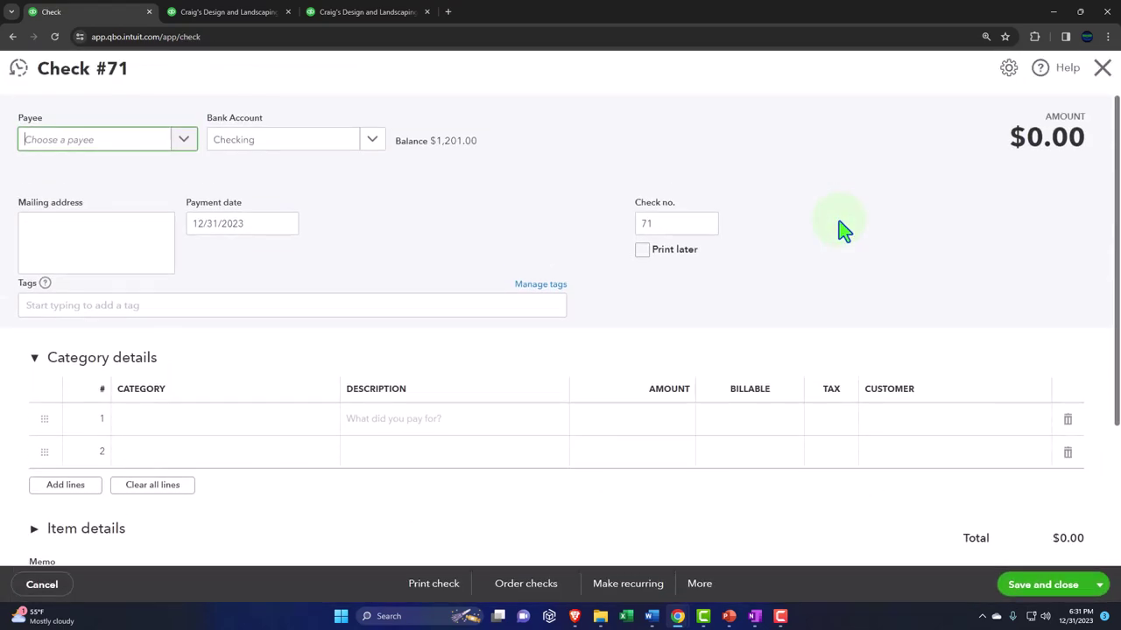
click(1102, 70)
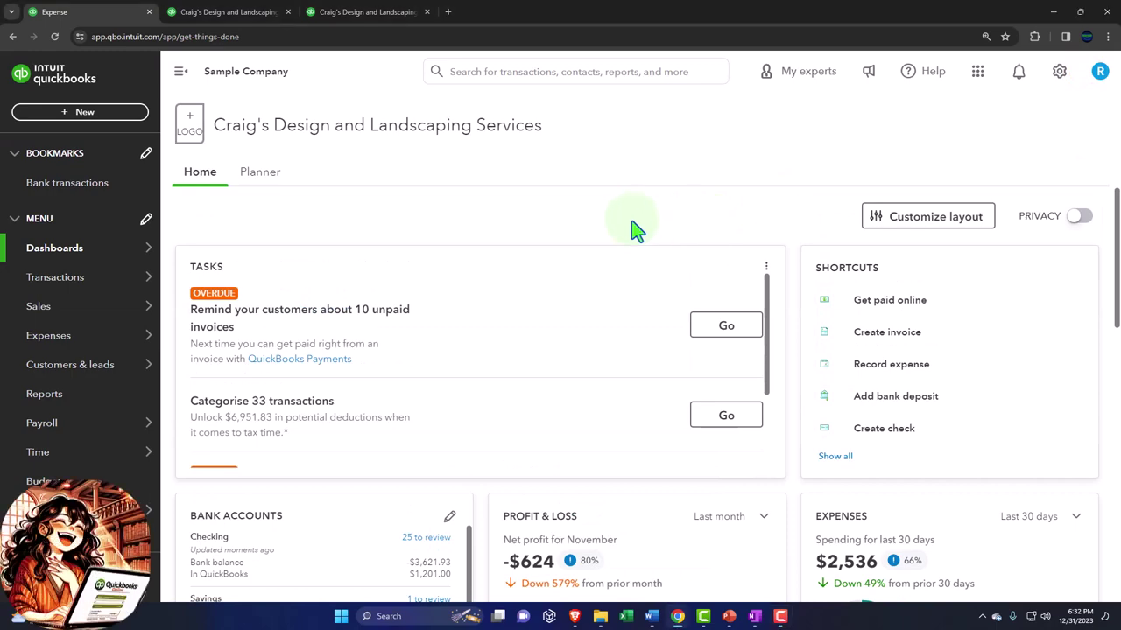
key(ctrl+alt+x)
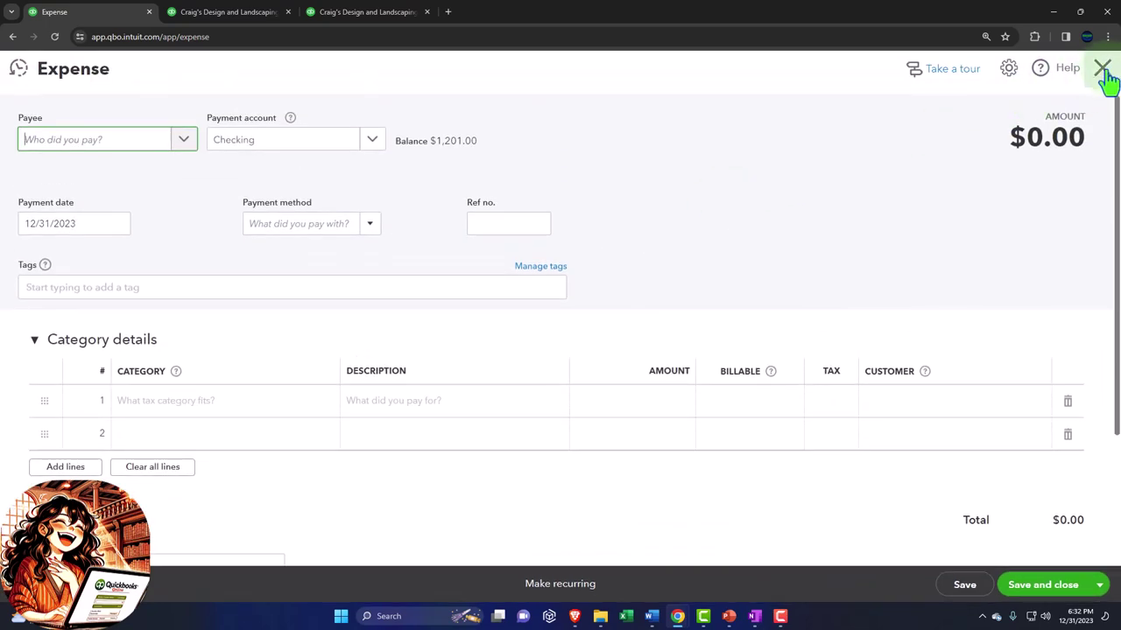
click(1103, 70)
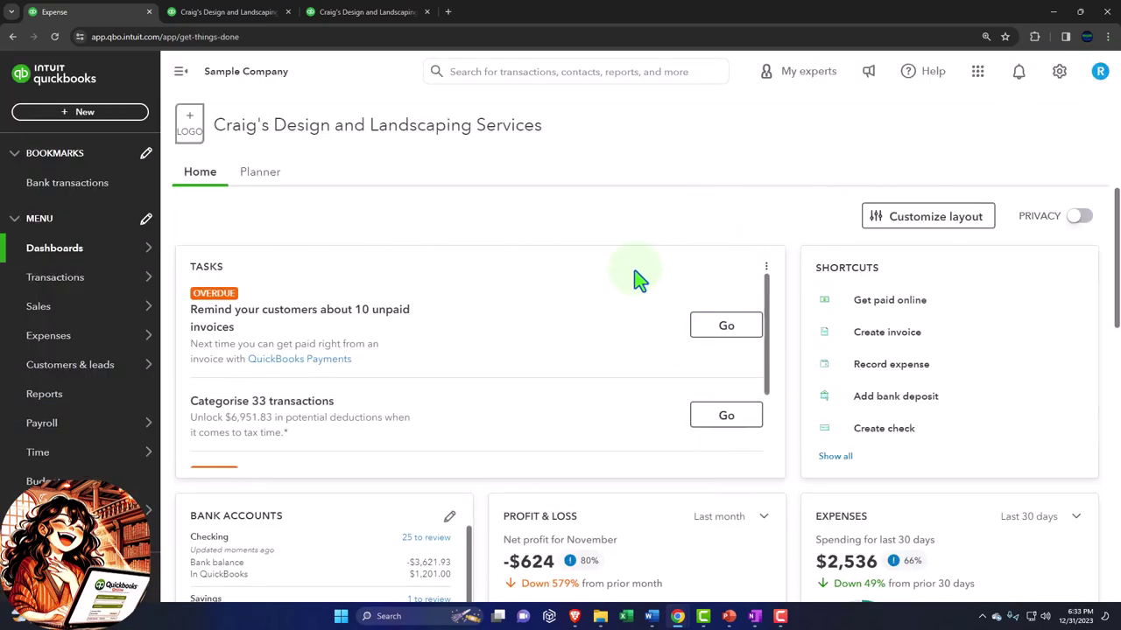
key(ctrl+alt+r)
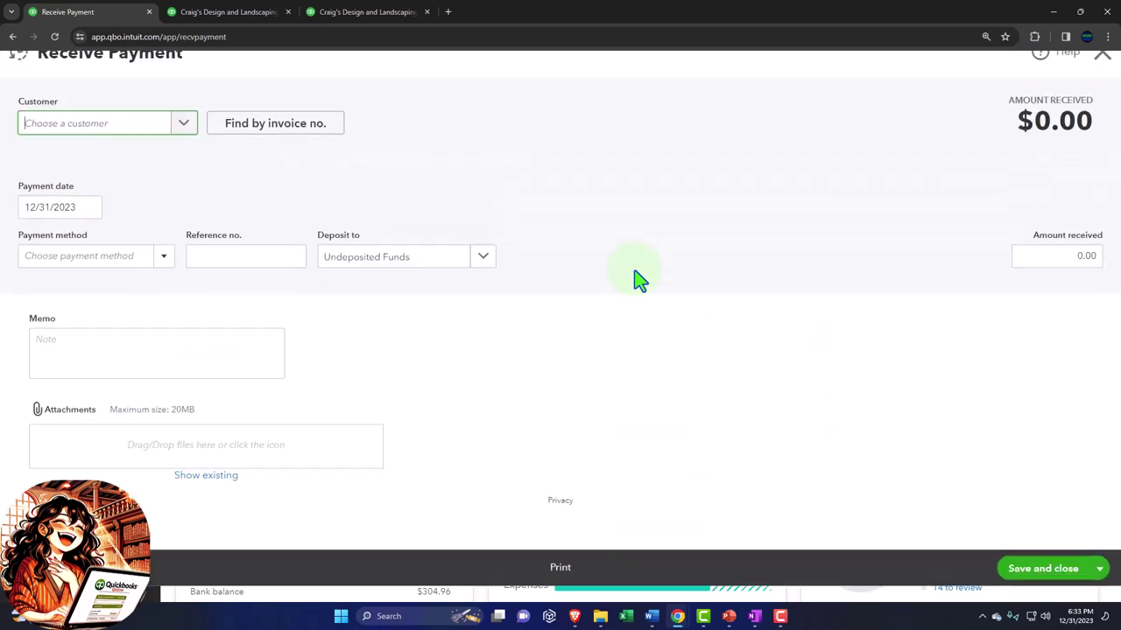
click(1104, 77)
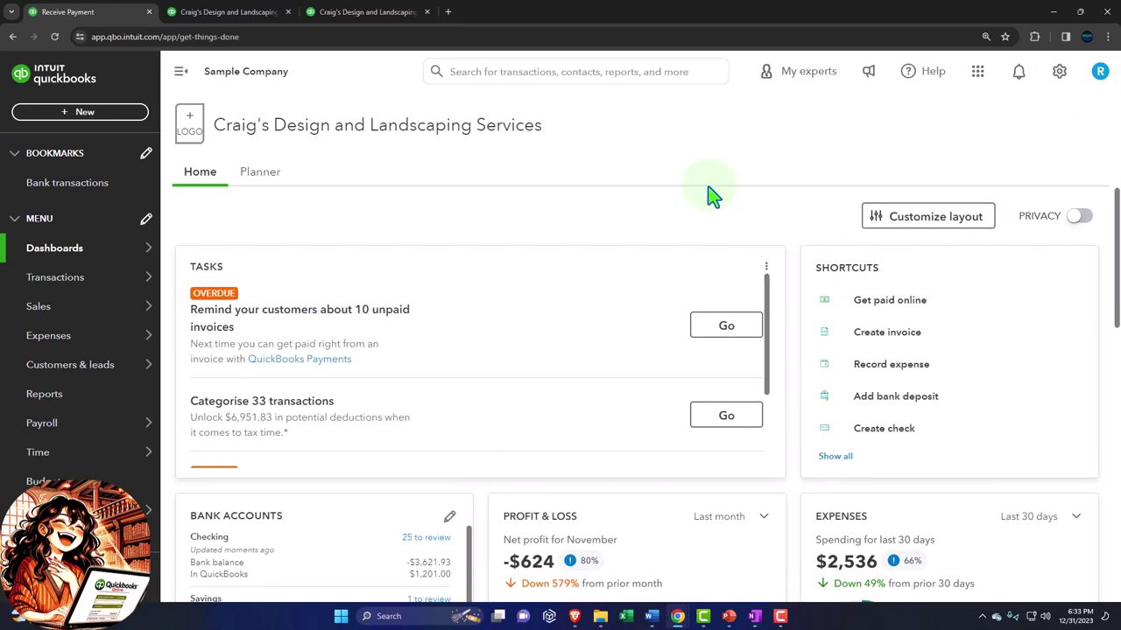
Step: Bring up the Customers list with Ctrl+Alt+C
key(ctrl+alt+c)
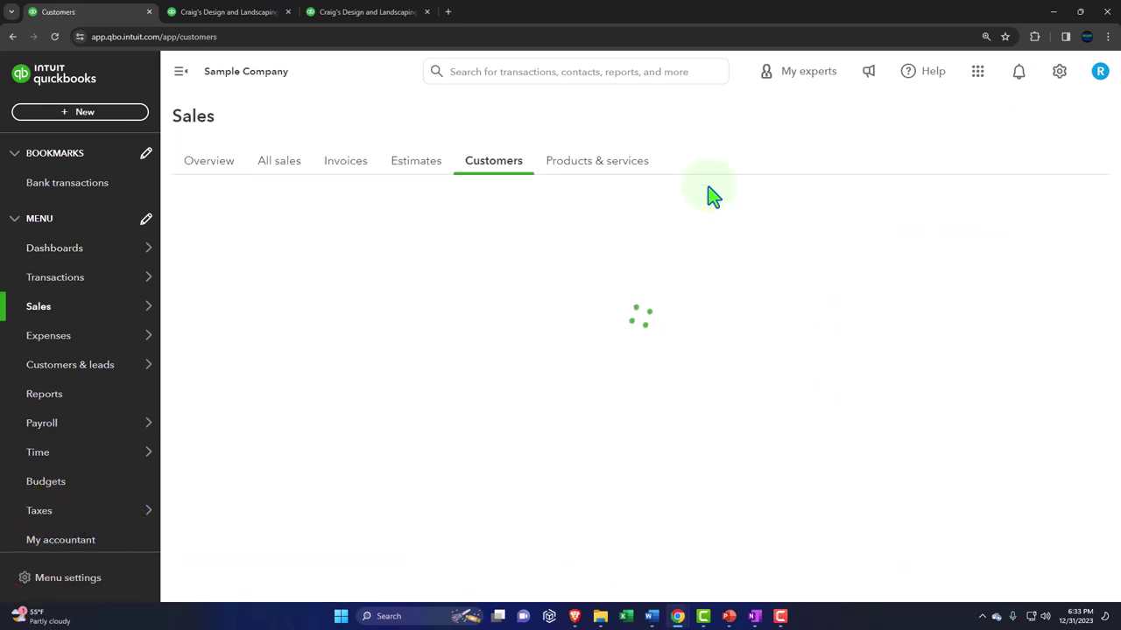
mouse_move(35, 315)
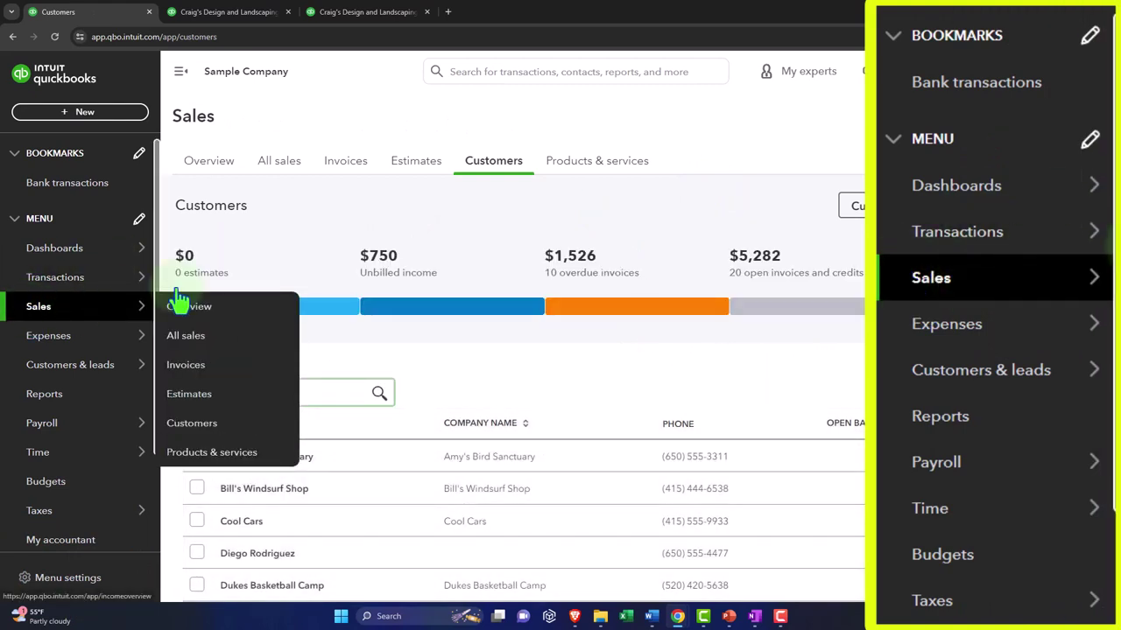
mouse_move(67, 308)
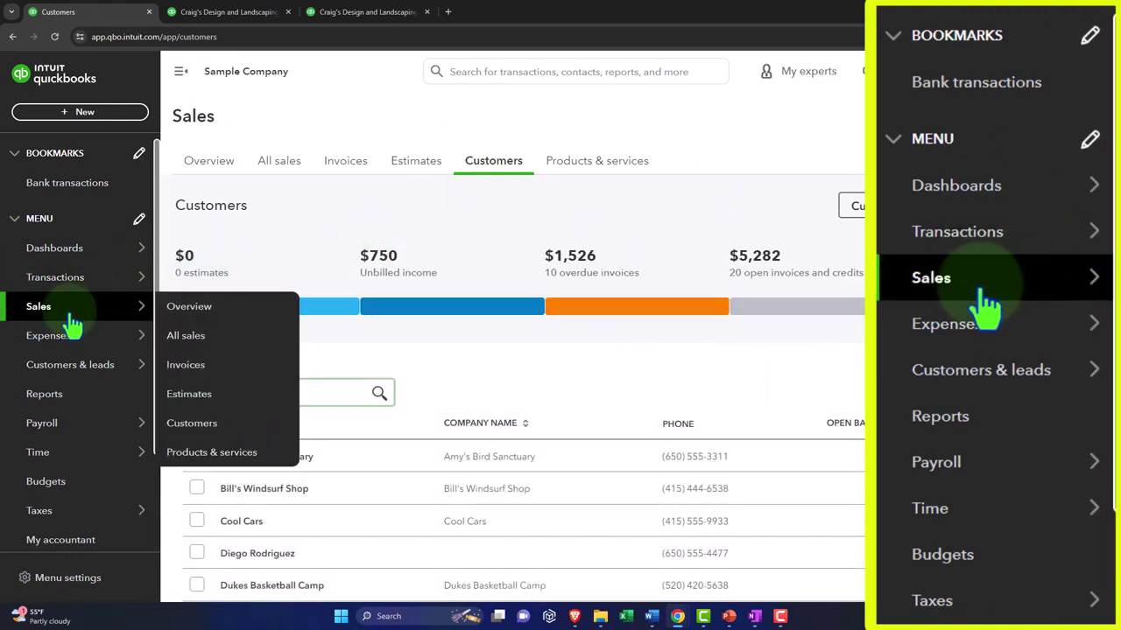
click(488, 184)
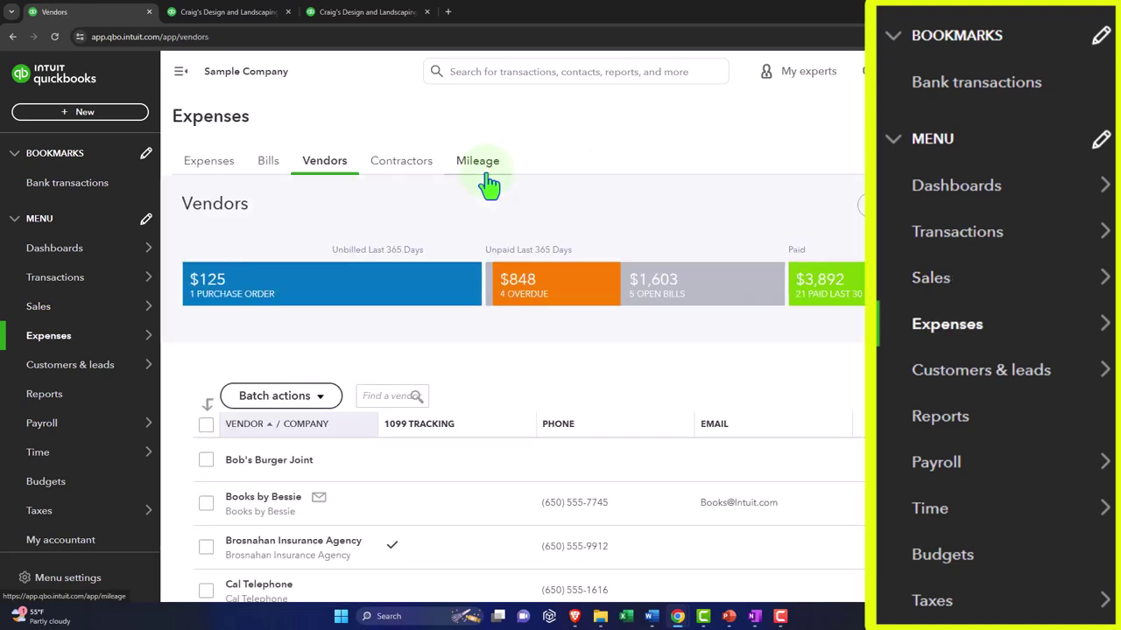
Step: Open the Chart of accounts, then open a new invoice with Ctrl+Alt+I and close it
mouse_move(88, 306)
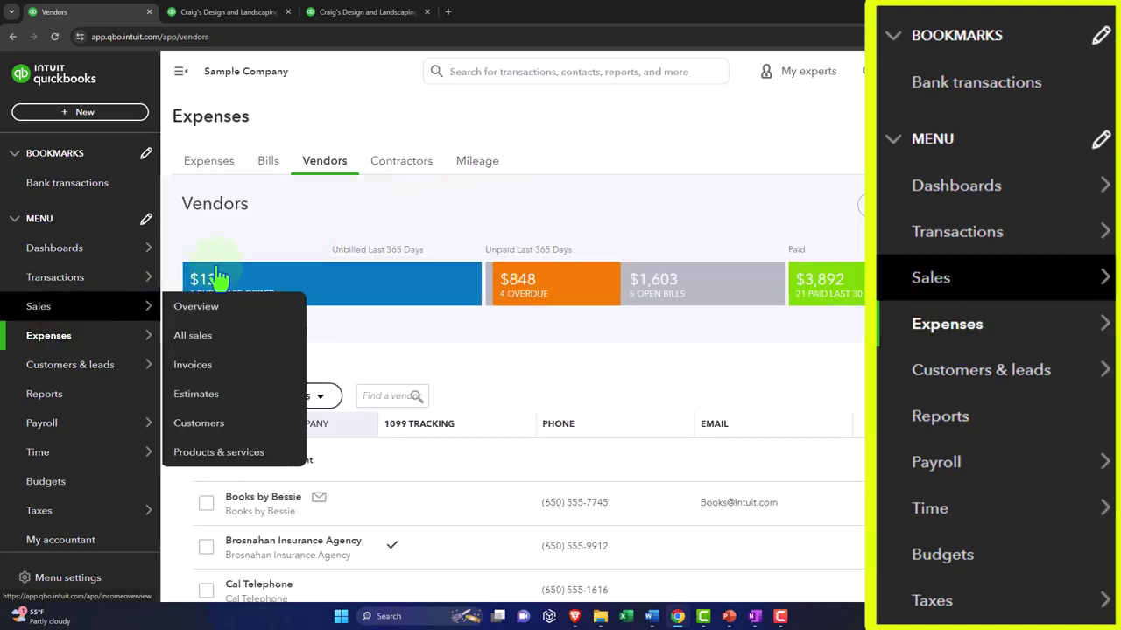
click(324, 171)
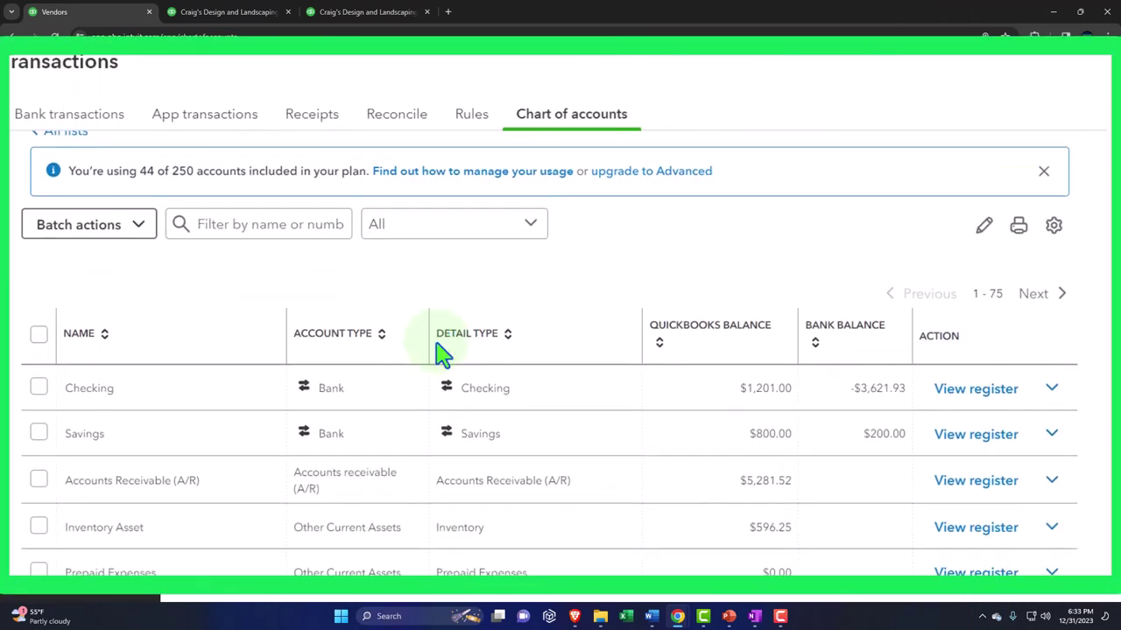
scroll(440, 355, down, 2)
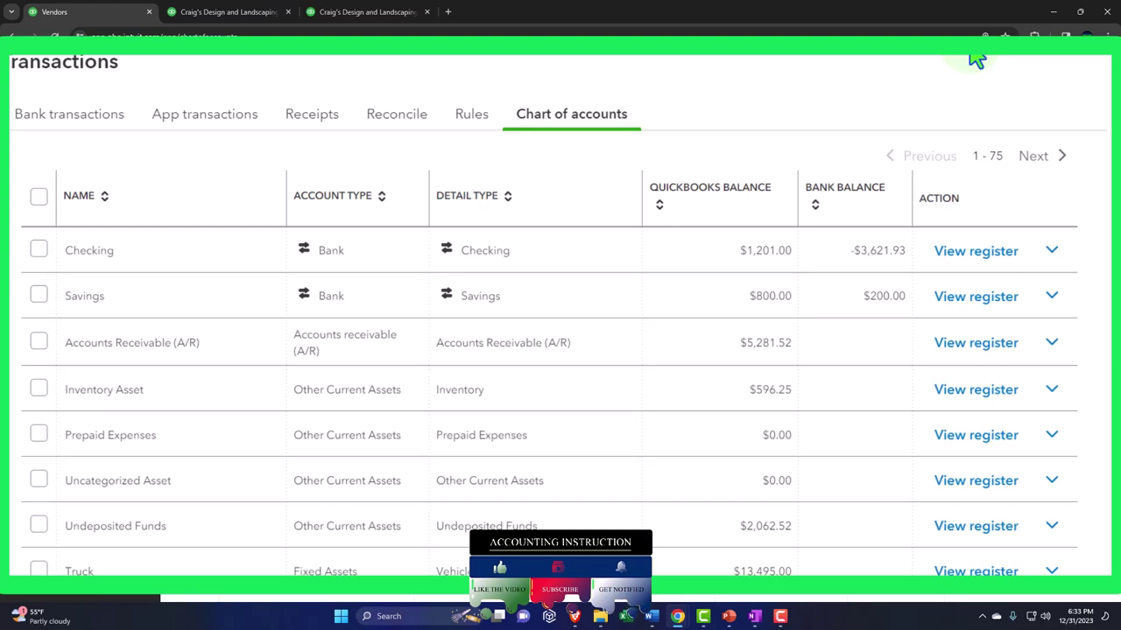
key(ctrl+alt+i)
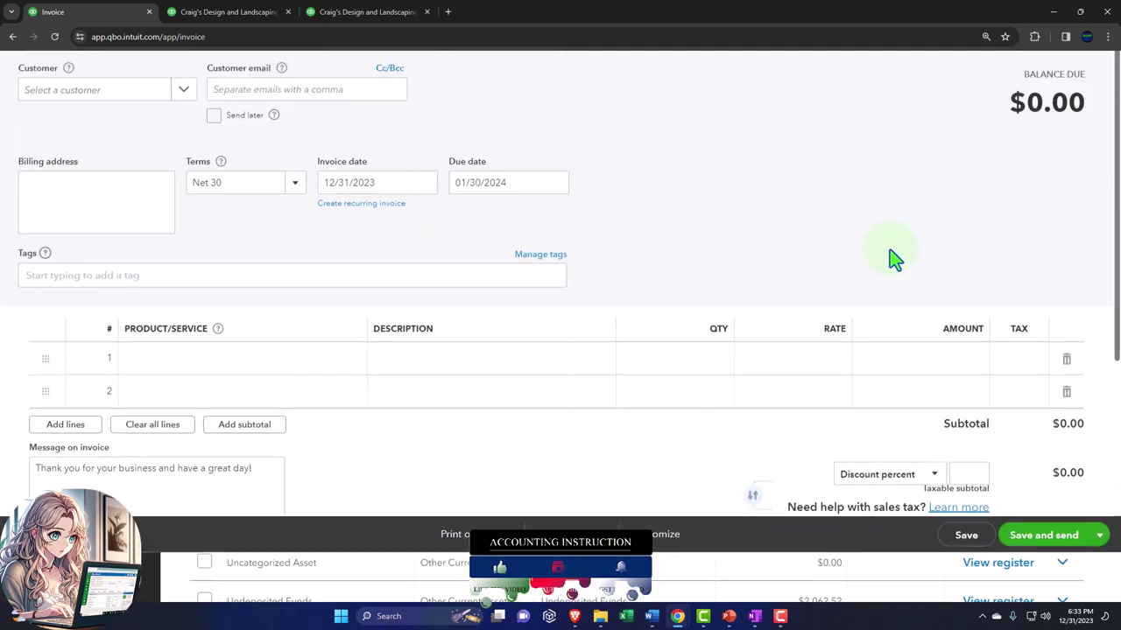
click(1102, 70)
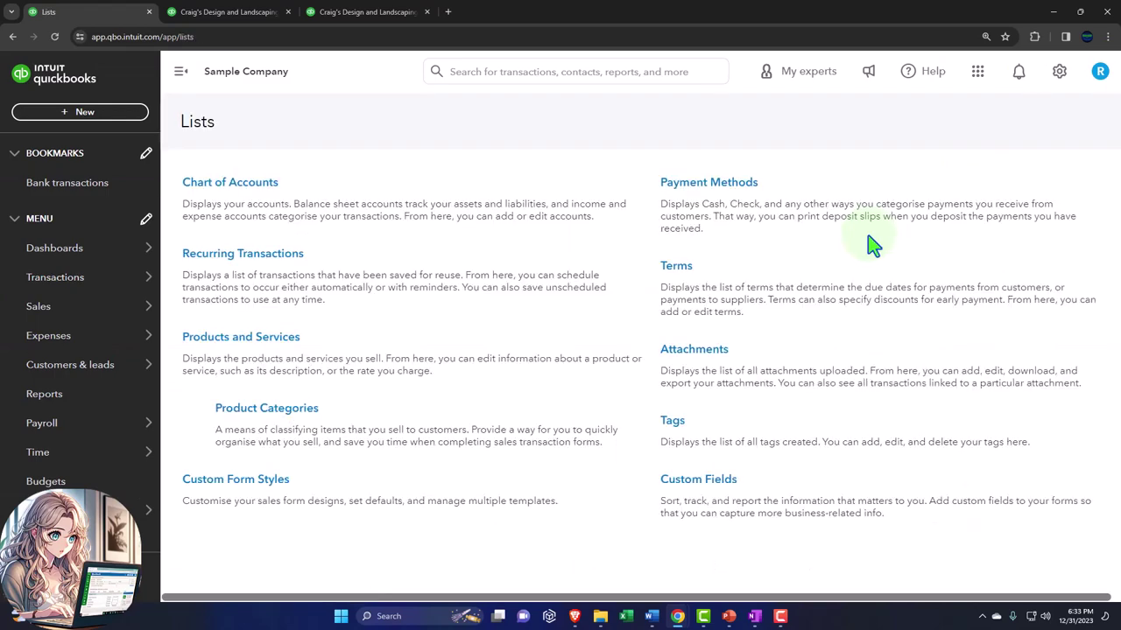
Step: Open All lists from the gear menu, then bring the OneNote shortcut table back up
click(1060, 75)
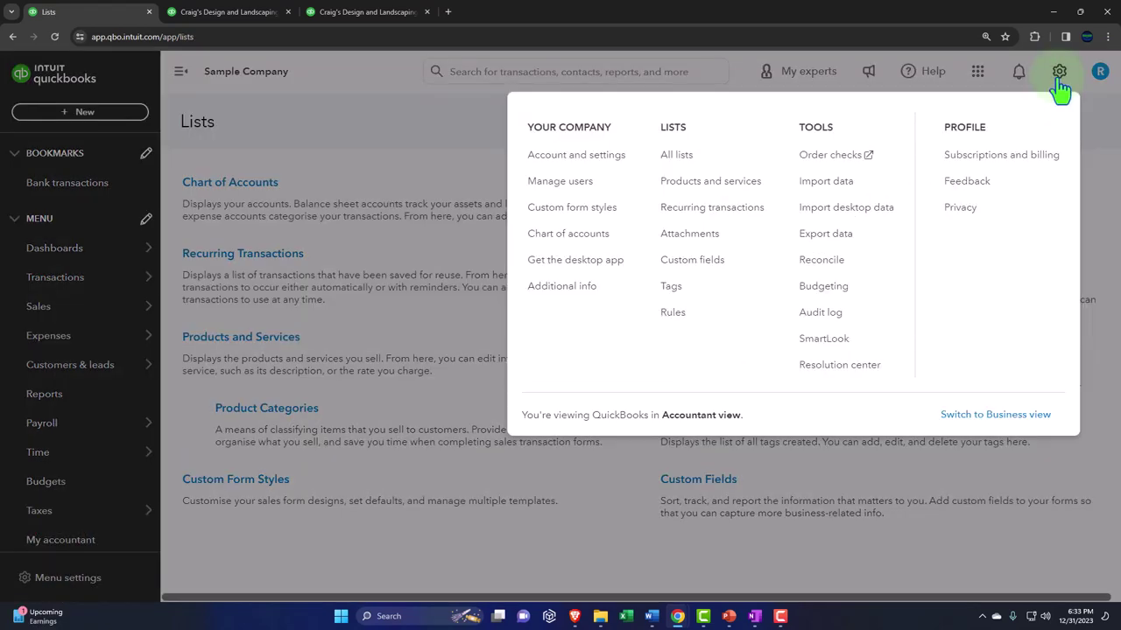
click(696, 158)
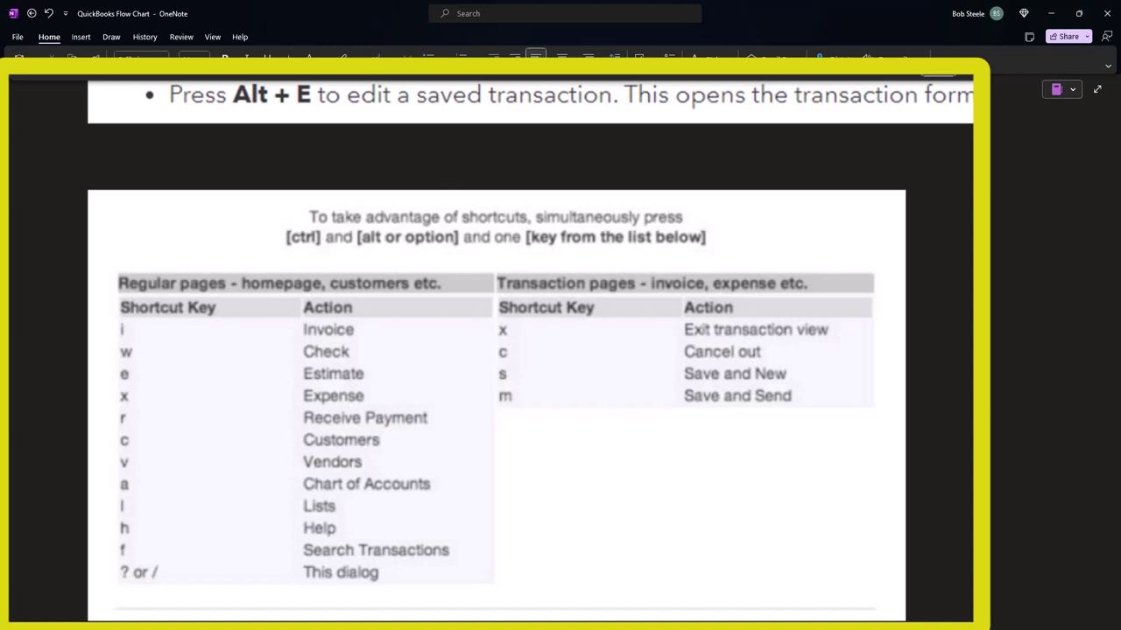
click(1050, 19)
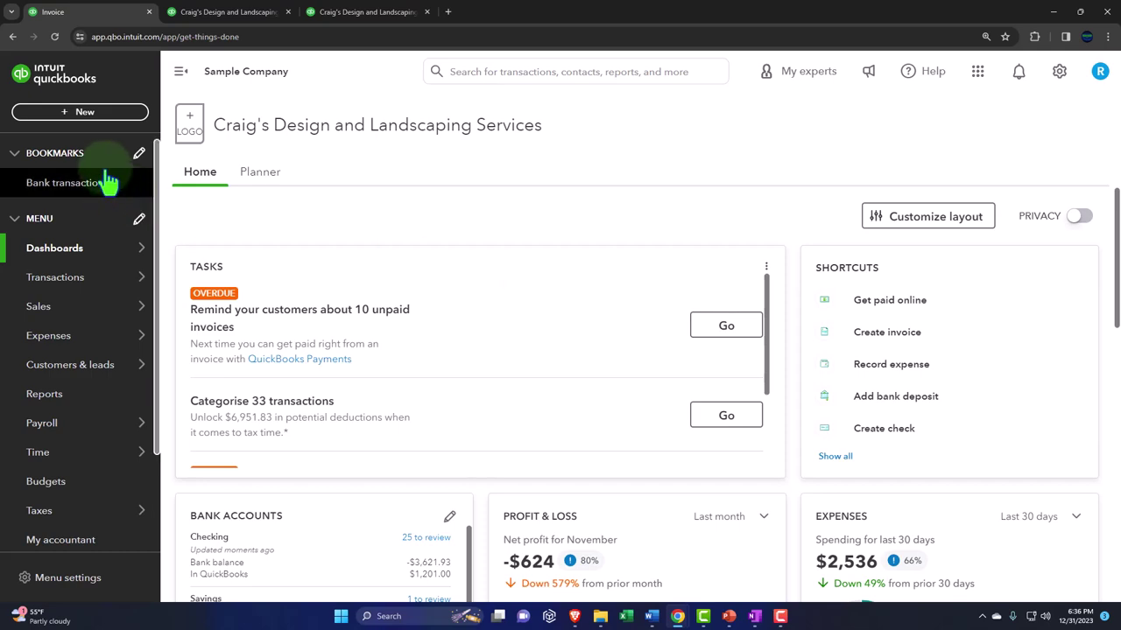
click(92, 112)
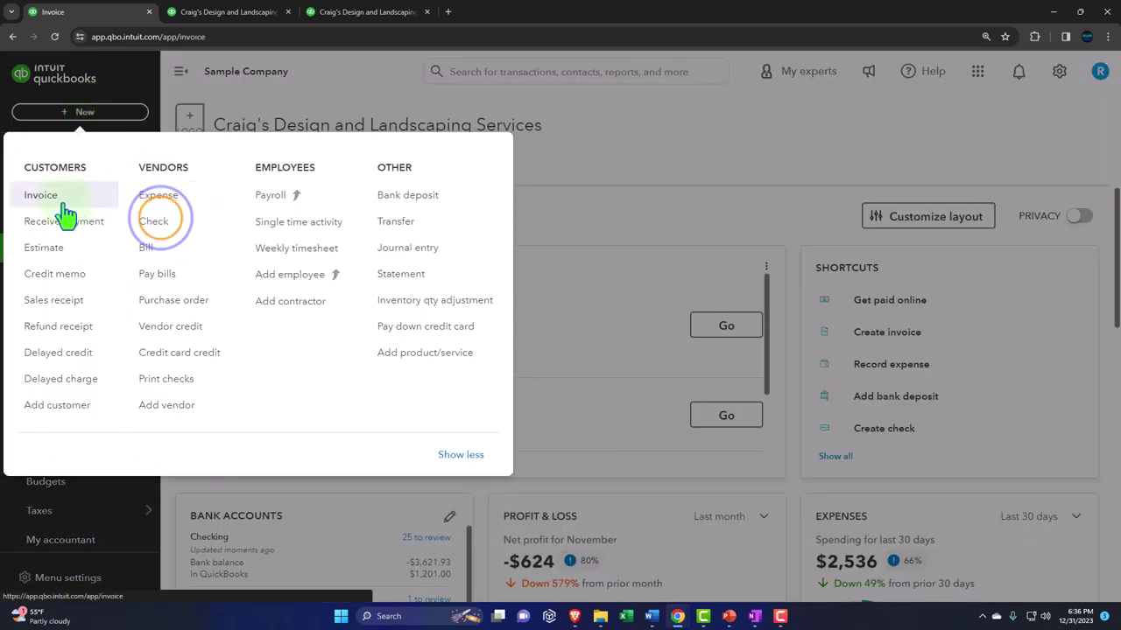
click(35, 198)
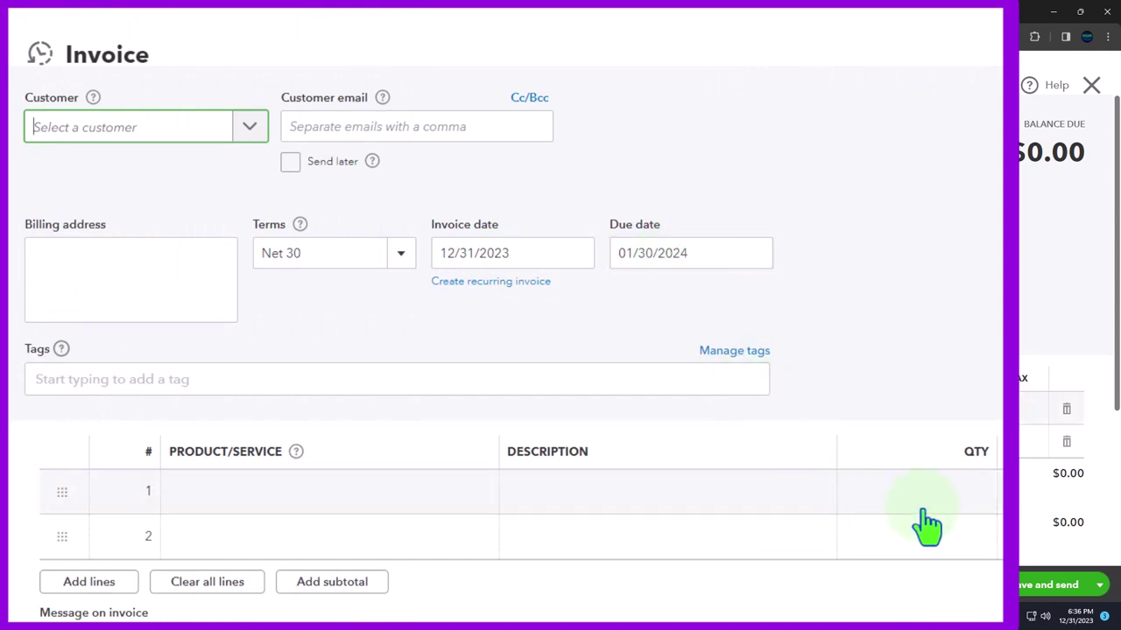
click(1092, 87)
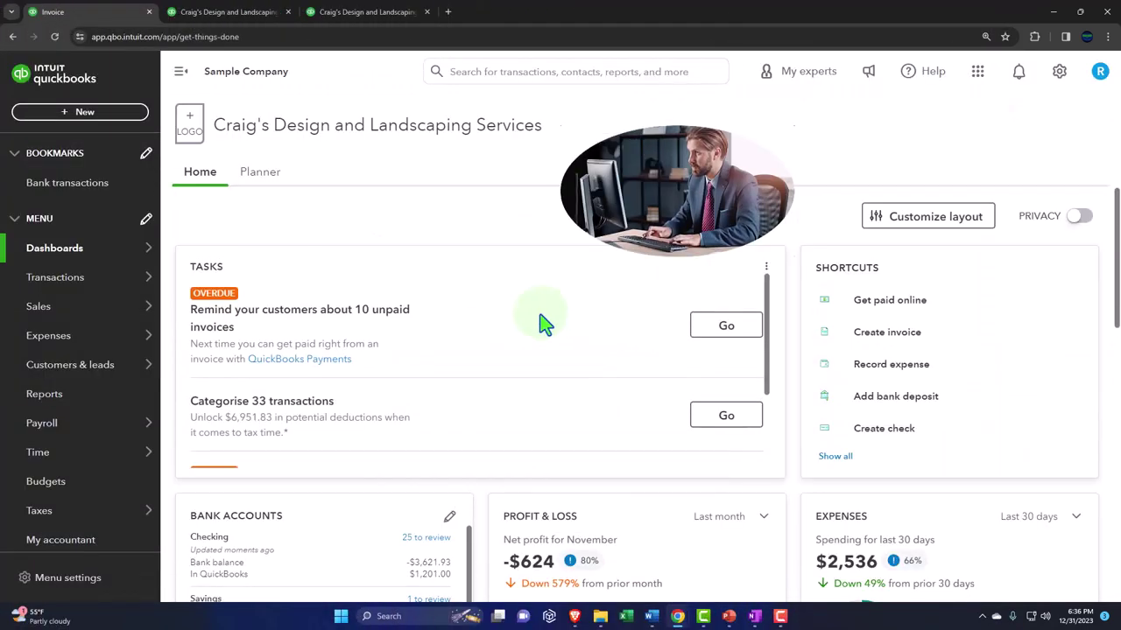